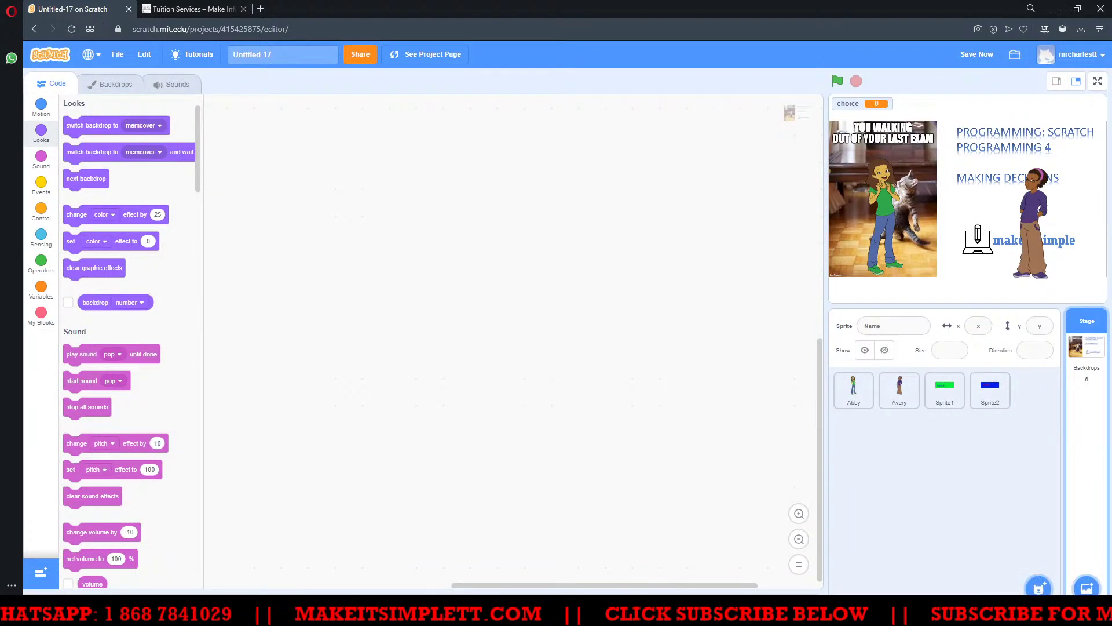
{"action": "mouse_move", "coordinate": [1087, 590]}
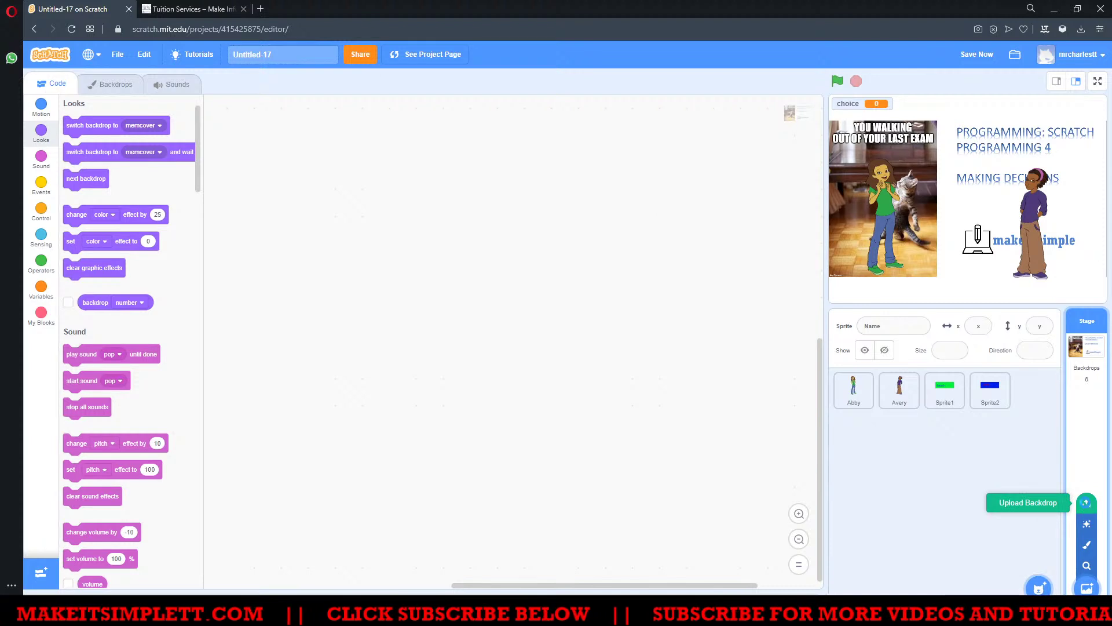
{"action": "left_click", "coordinate": [1086, 502]}
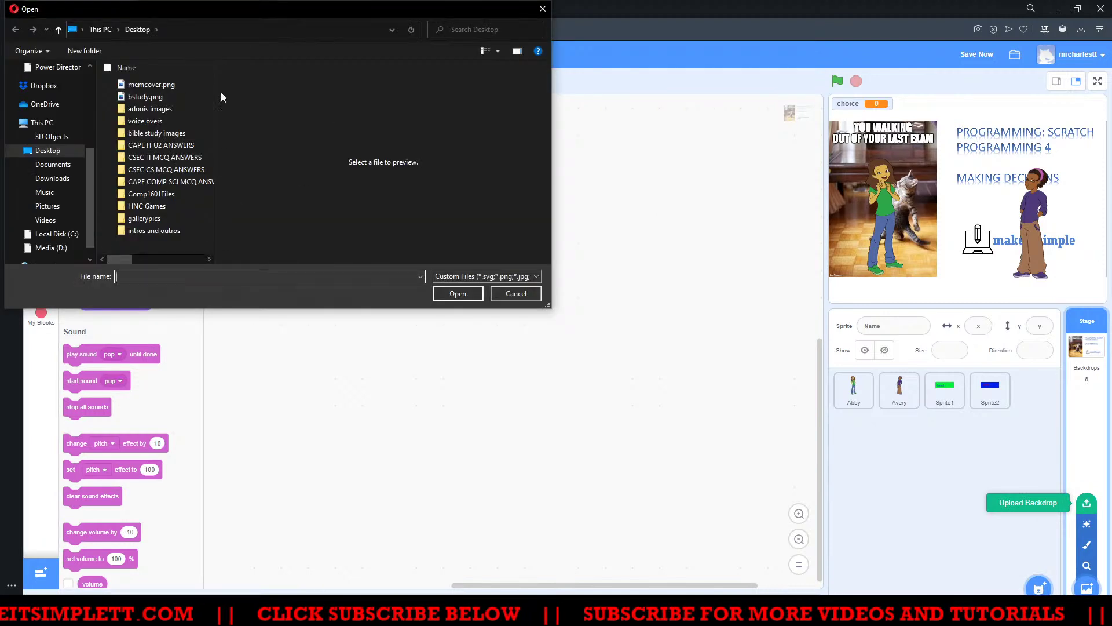
{"action": "left_click", "coordinate": [540, 12]}
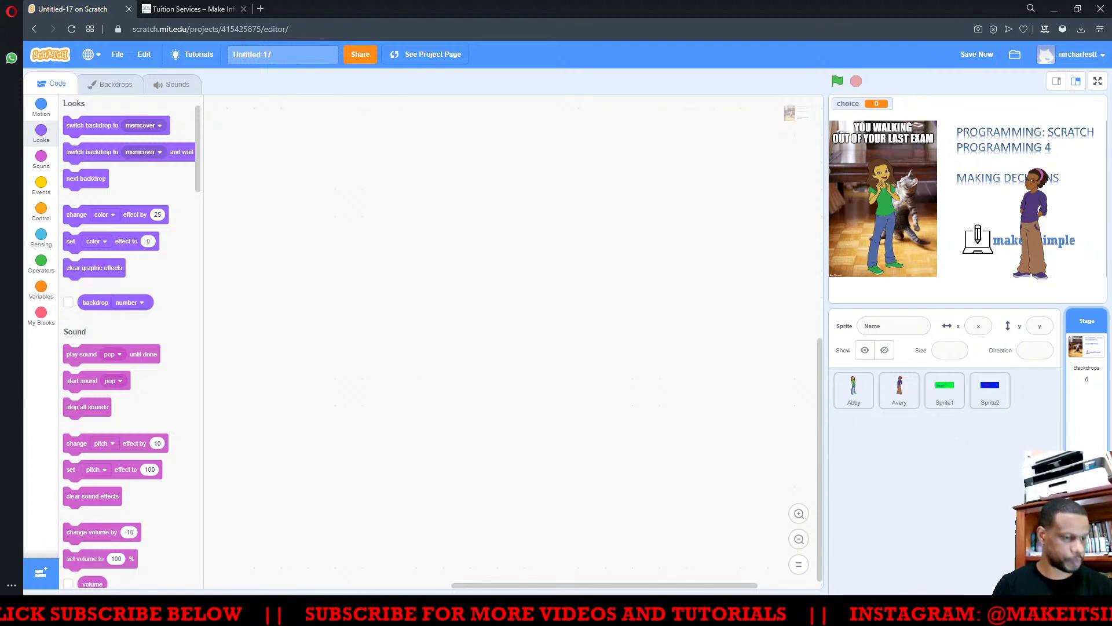
Step: View the stage's existing backdrops and return to the stage's code
{"action": "left_click", "coordinate": [118, 94]}
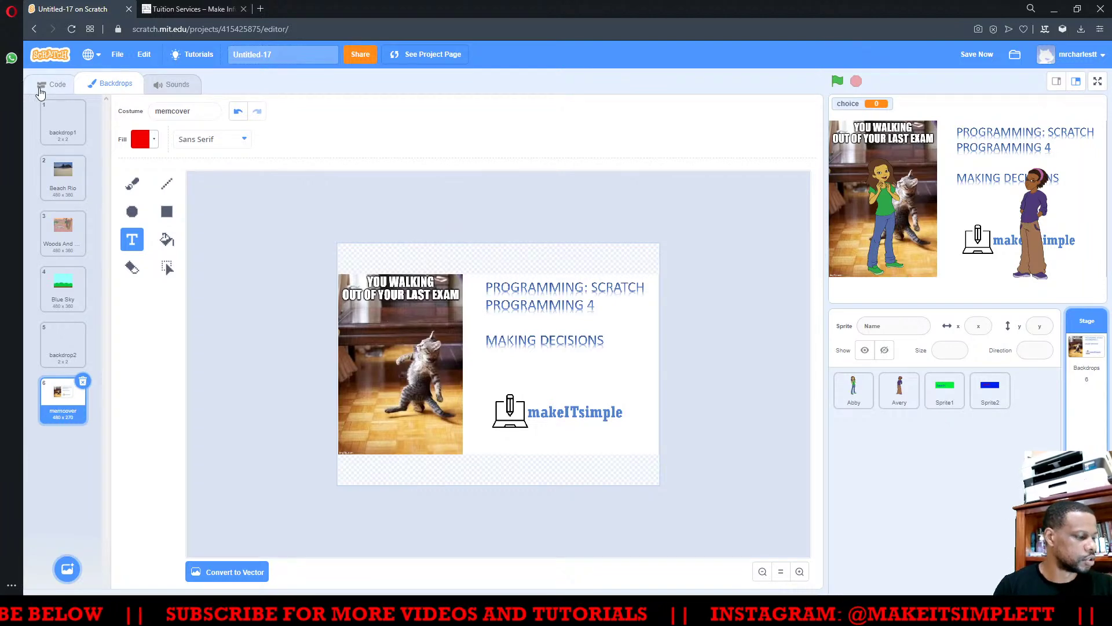
{"action": "left_click", "coordinate": [61, 85]}
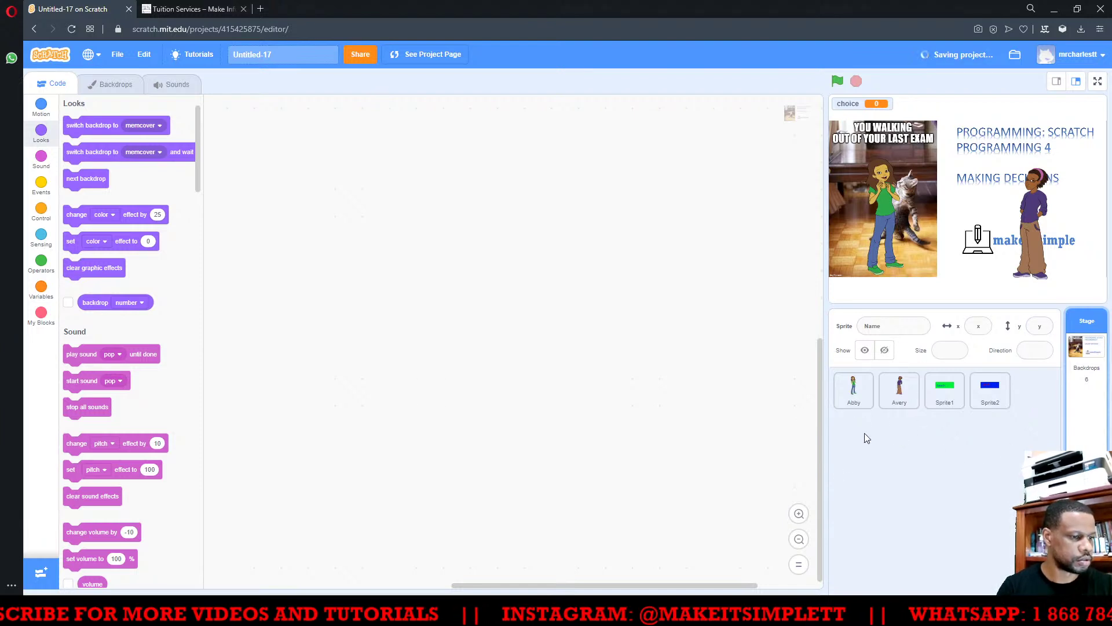
{"action": "mouse_move", "coordinate": [1040, 587]}
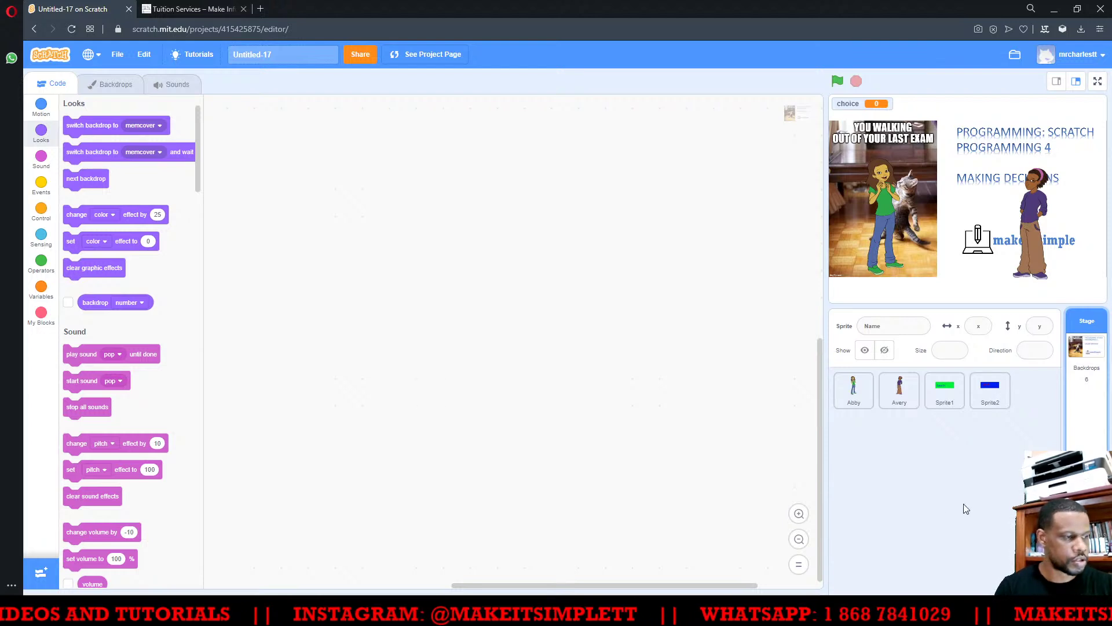
Step: Search the web for "superman png" in a new browser tab and show the image results
{"action": "left_click", "coordinate": [260, 9]}
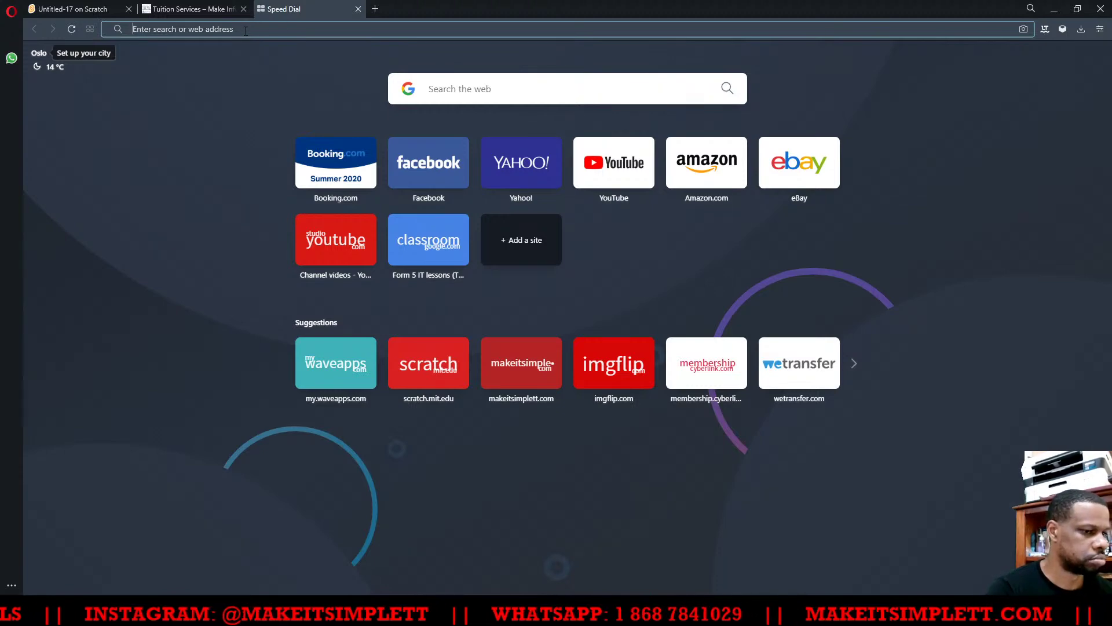
{"action": "type", "text": "superman p"}
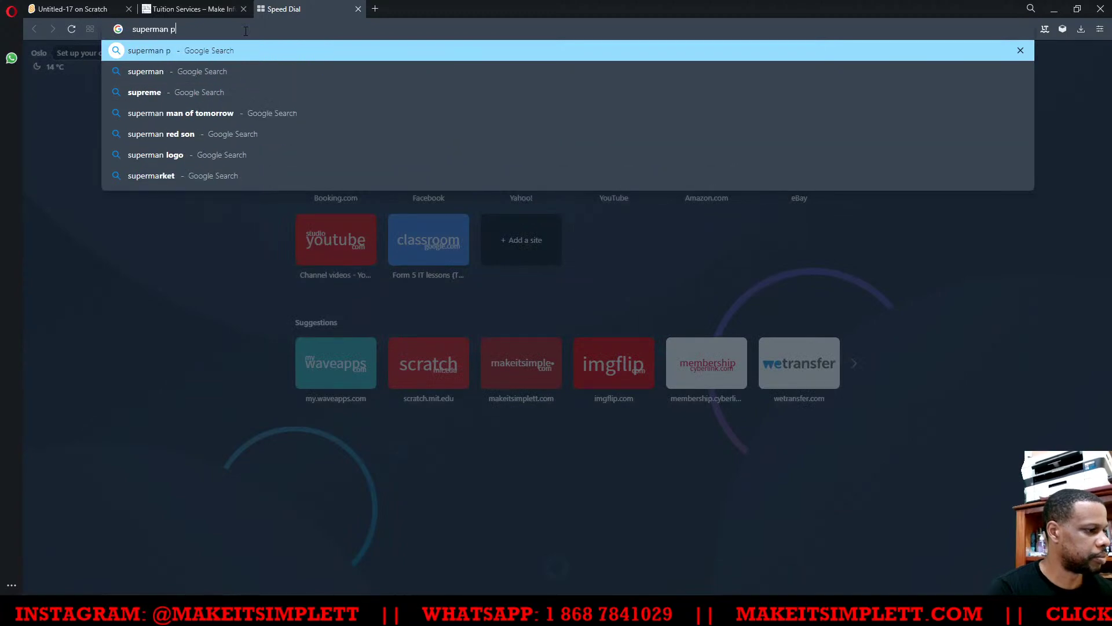
{"action": "type", "text": "ng"}
{"action": "key", "text": "Return"}
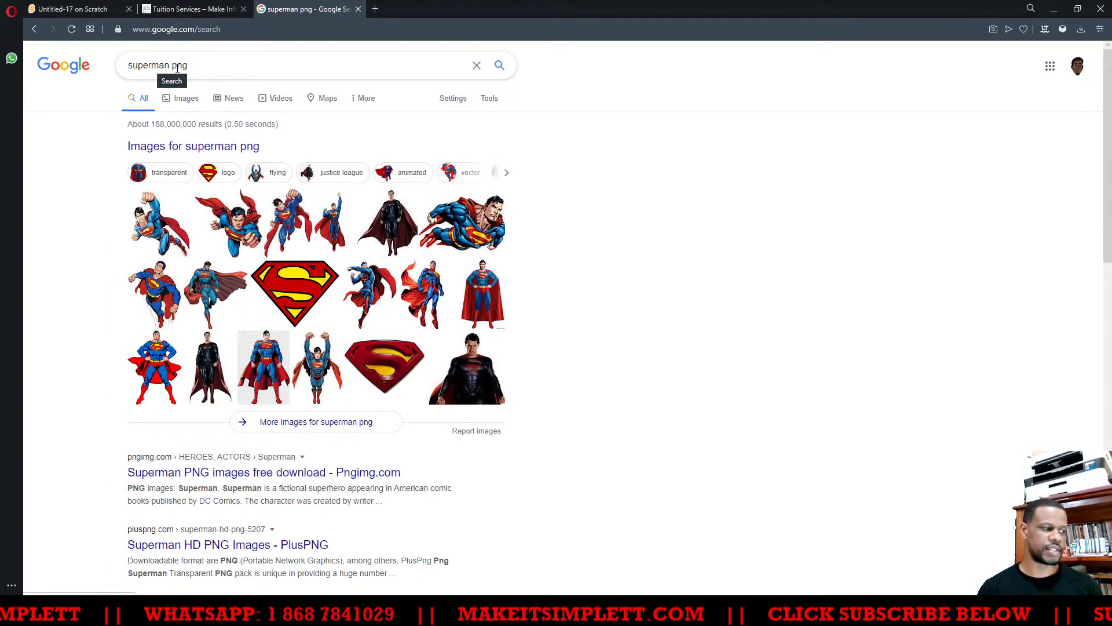
{"action": "left_click", "coordinate": [166, 173]}
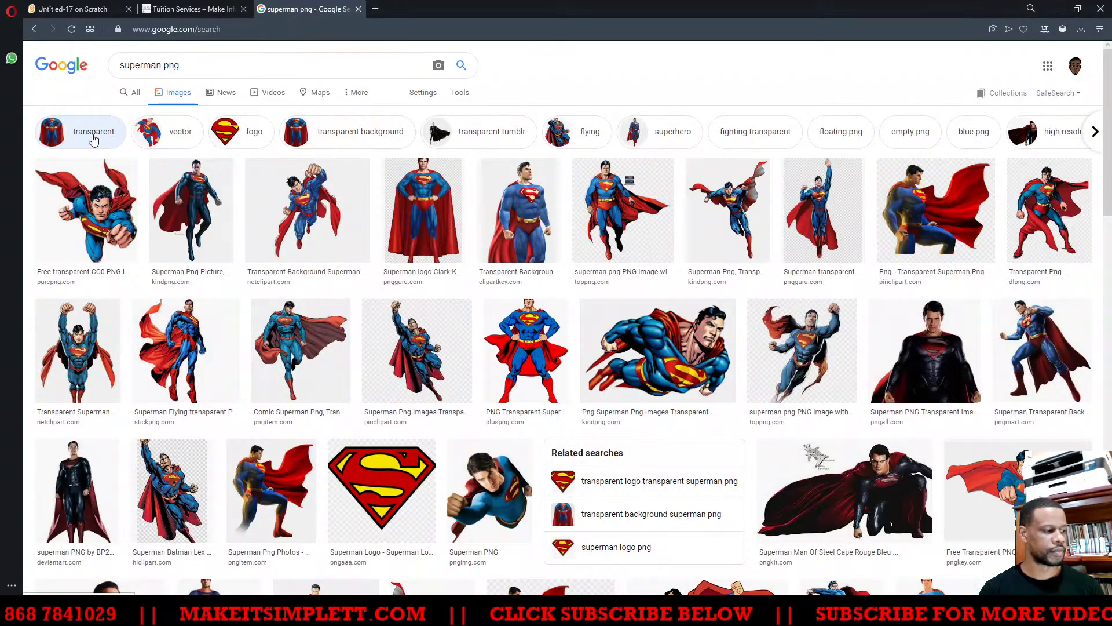
Step: Save the netclipart.com Superman image with both fists raised to the Desktop as "superman" in PNG format
{"action": "left_click", "coordinate": [86, 353]}
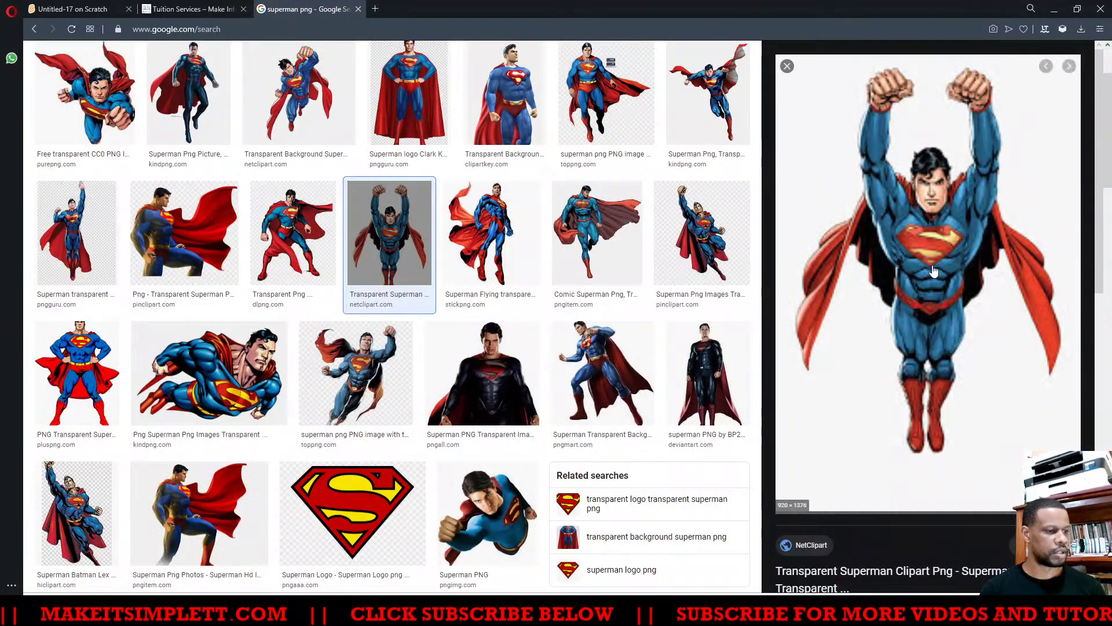
{"action": "right_click", "coordinate": [929, 221]}
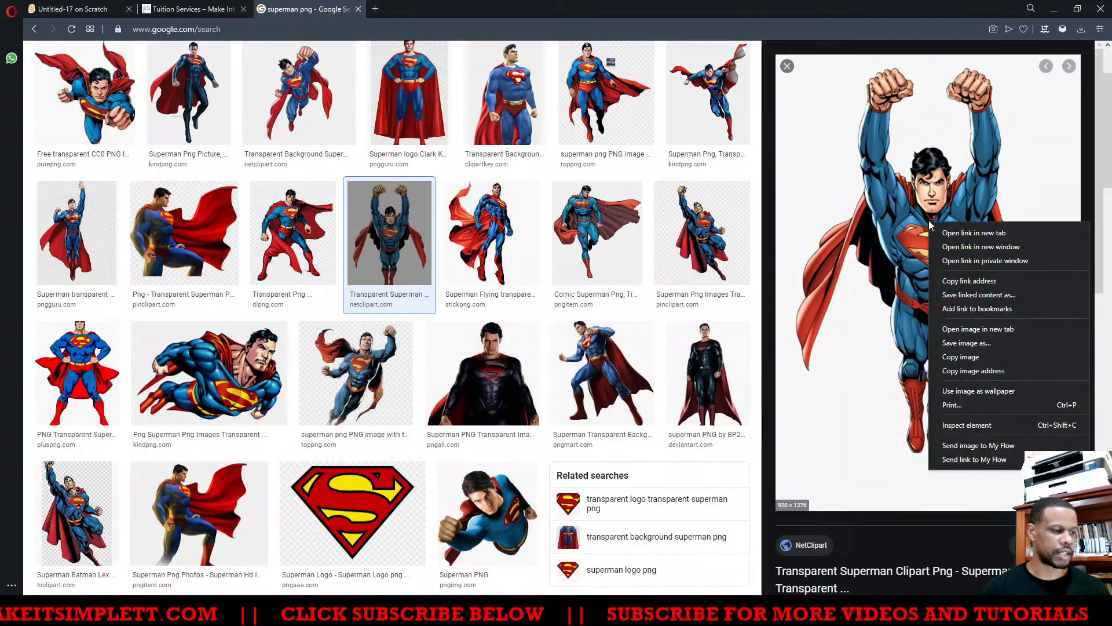
{"action": "left_click", "coordinate": [966, 356]}
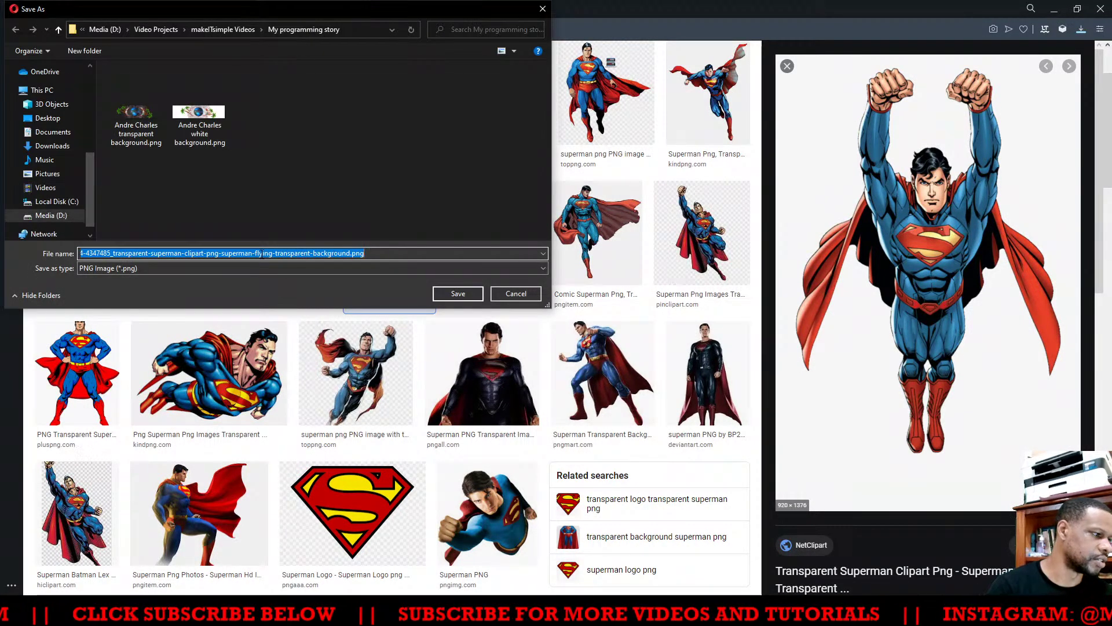
{"action": "type", "text": "super"}
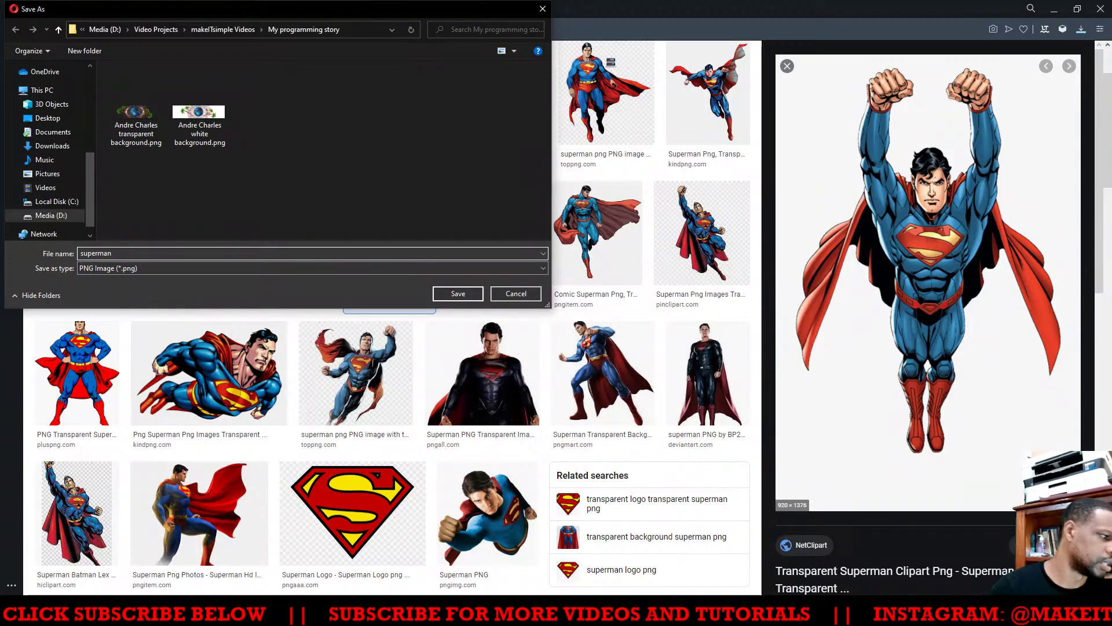
{"action": "type", "text": "man"}
{"action": "left_click", "coordinate": [50, 118]}
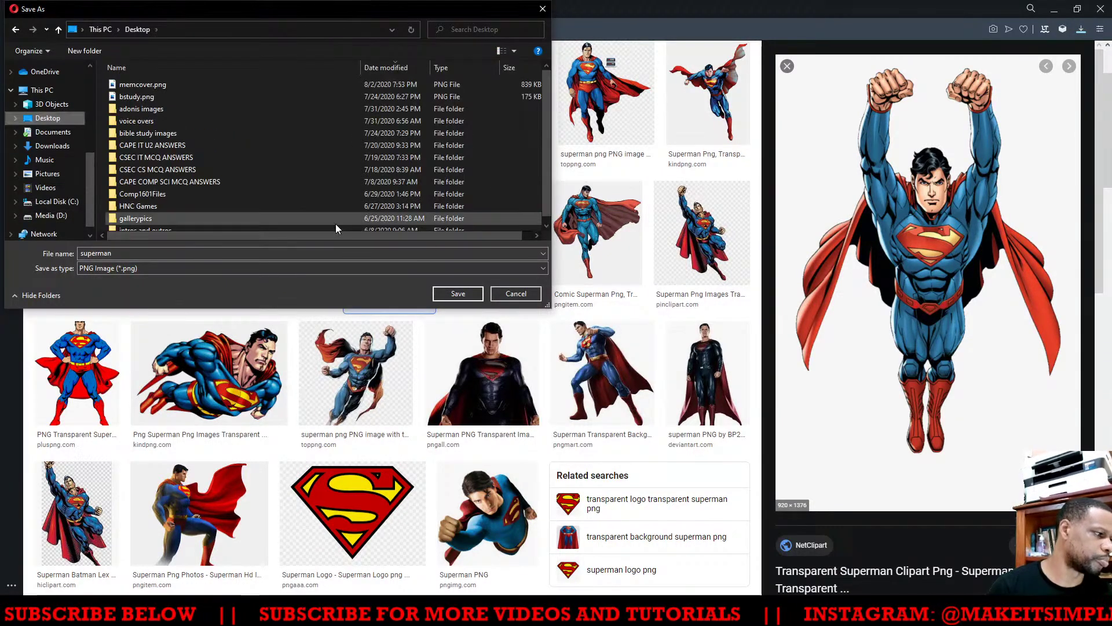
{"action": "left_click", "coordinate": [447, 294]}
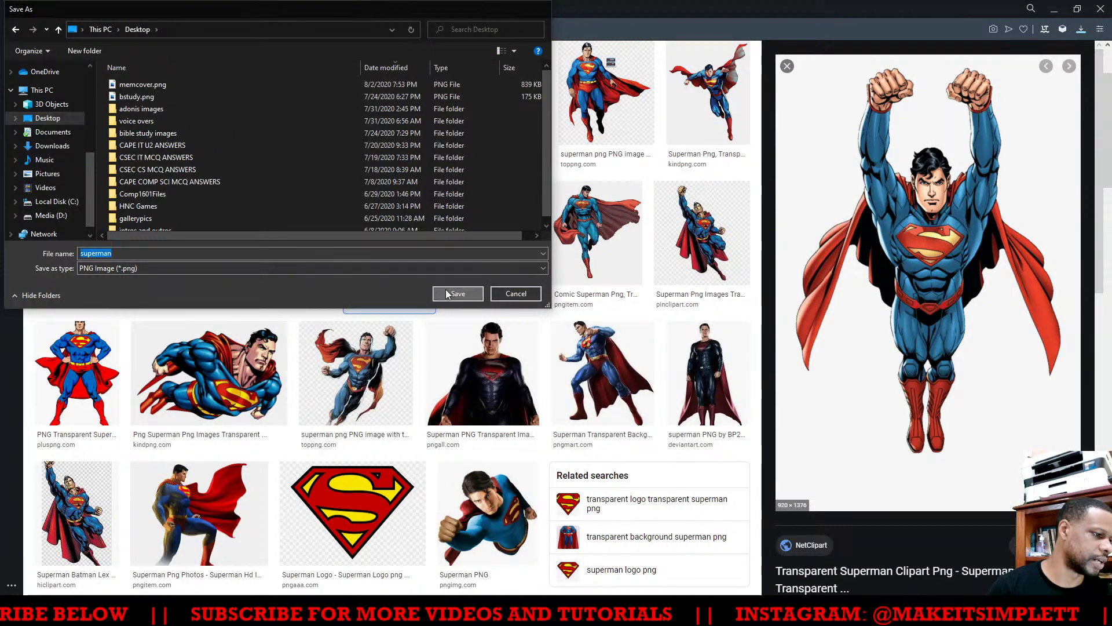
Step: Switch back to the Scratch project, upload superman.png as a new sprite and move it to about x 3, y -54
{"action": "left_click", "coordinate": [73, 9]}
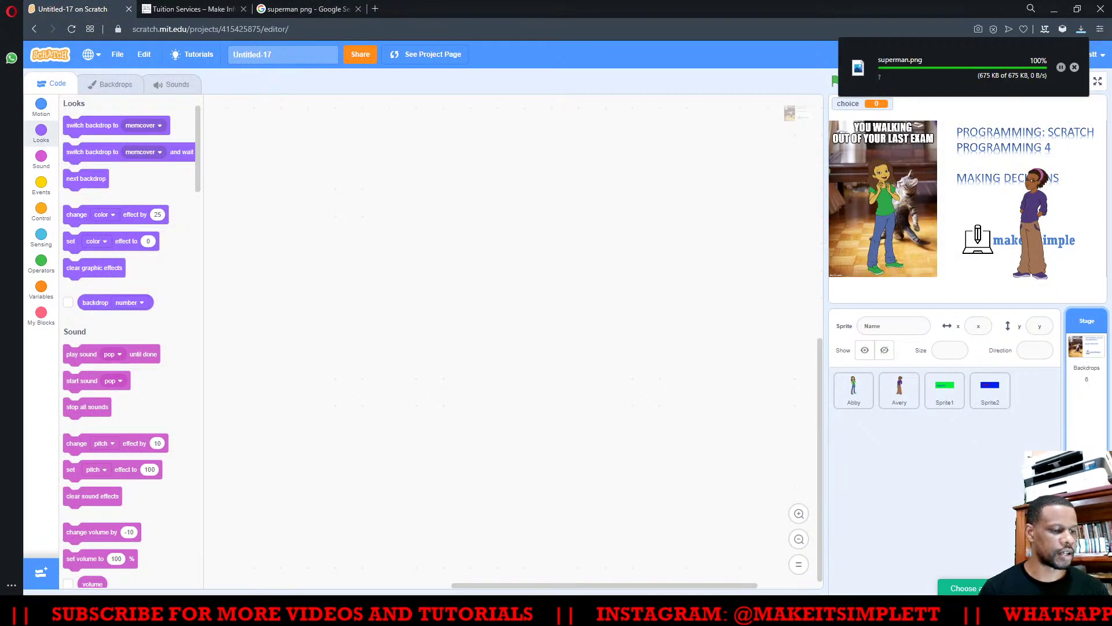
{"action": "mouse_move", "coordinate": [962, 502]}
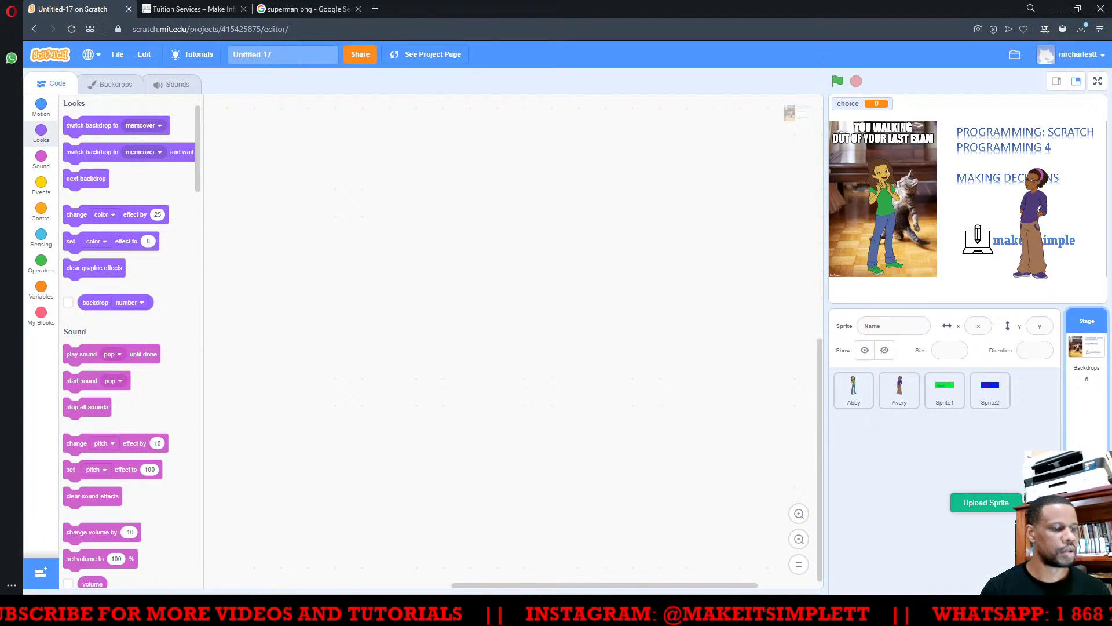
{"action": "left_click", "coordinate": [962, 502]}
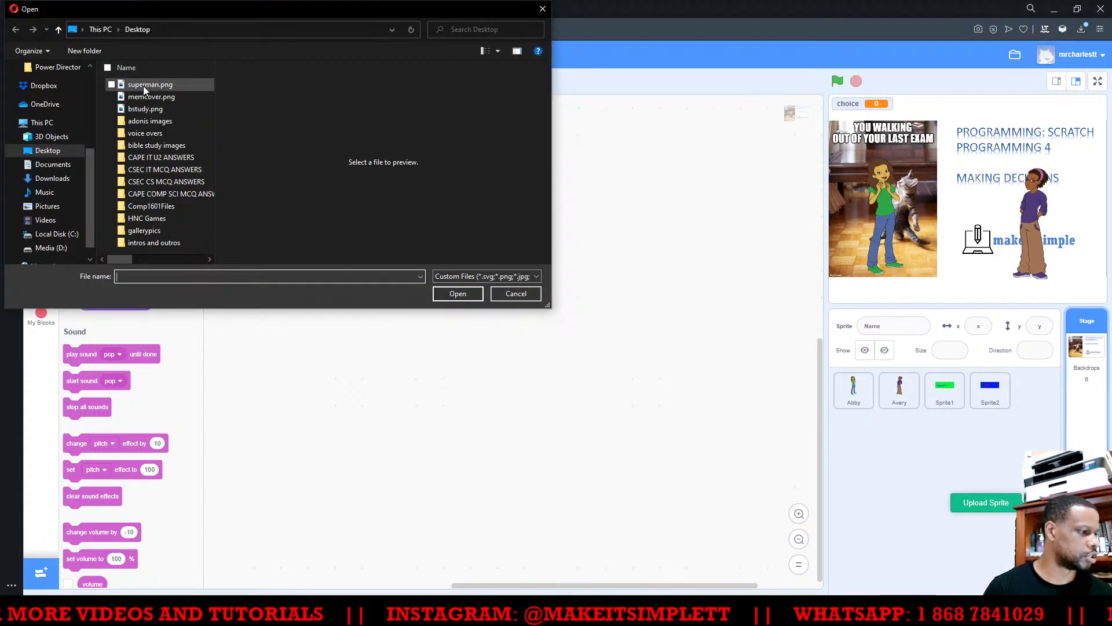
{"action": "double_click", "coordinate": [144, 86]}
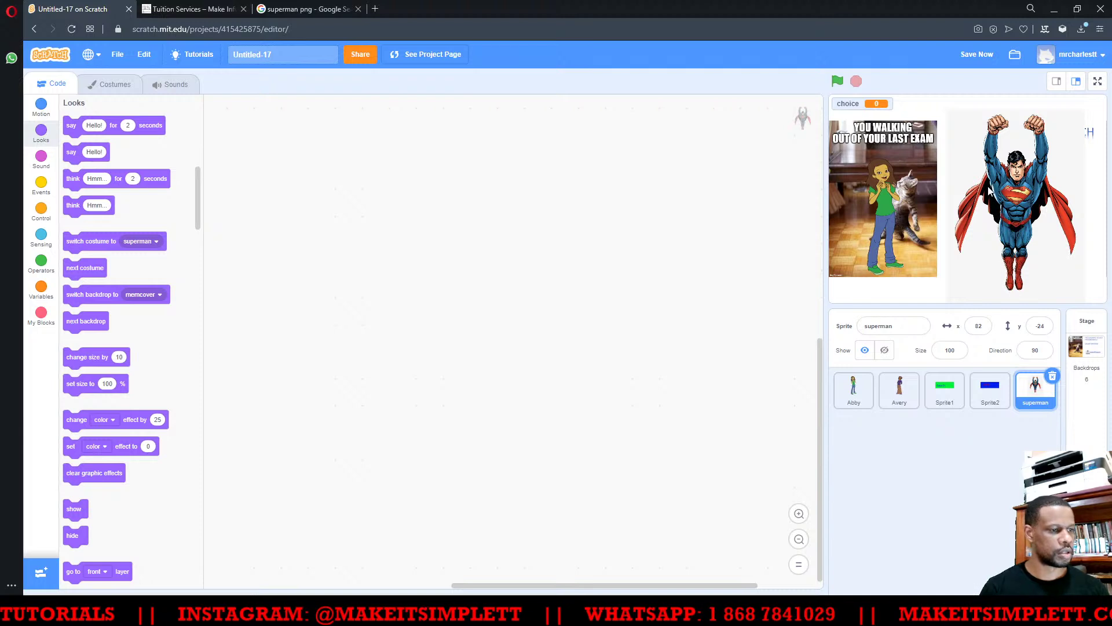
{"action": "left_click_drag", "start_coordinate": [1021, 189], "coordinate": [967, 203]}
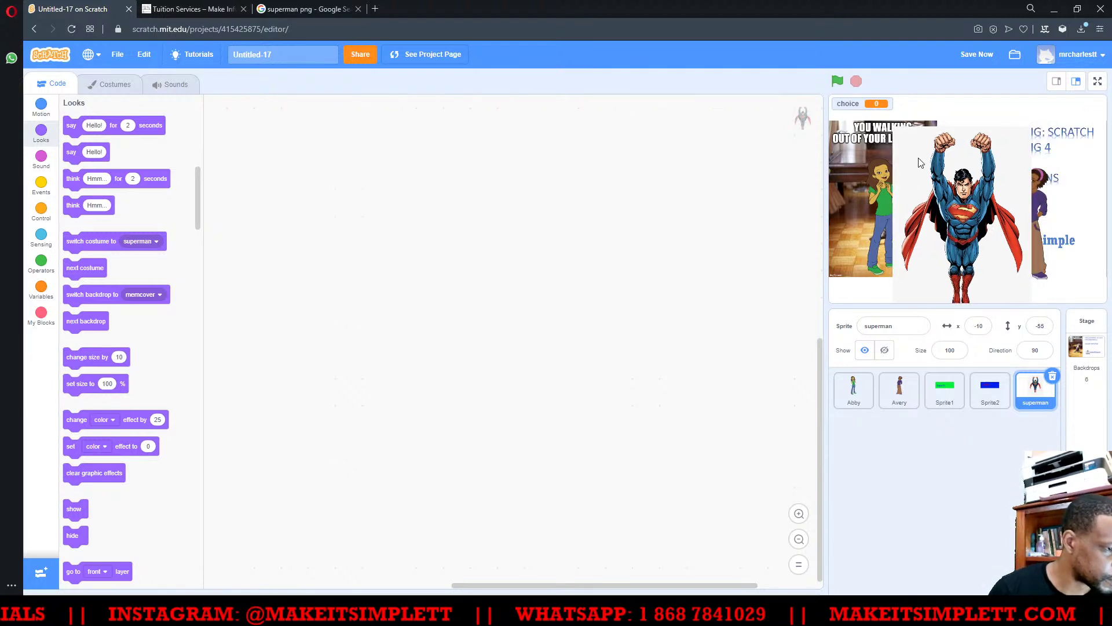
{"action": "left_click_drag", "start_coordinate": [919, 162], "coordinate": [981, 205]}
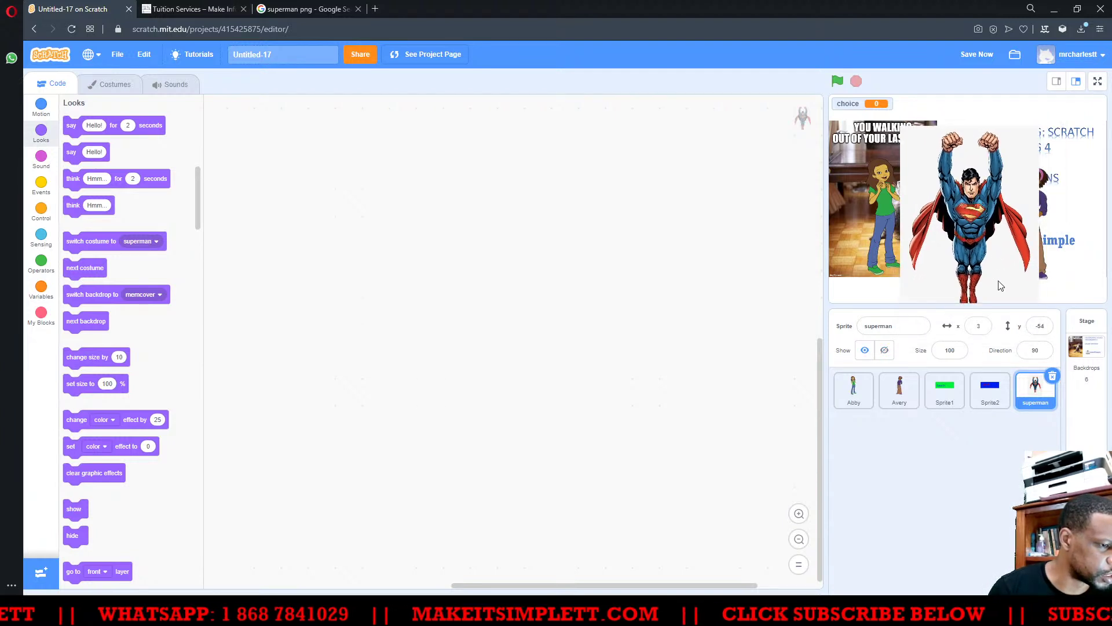
Step: Convert the superman costume to vector, shrink it to about 127 x 190, and convert it back to bitmap
{"action": "left_click", "coordinate": [110, 85]}
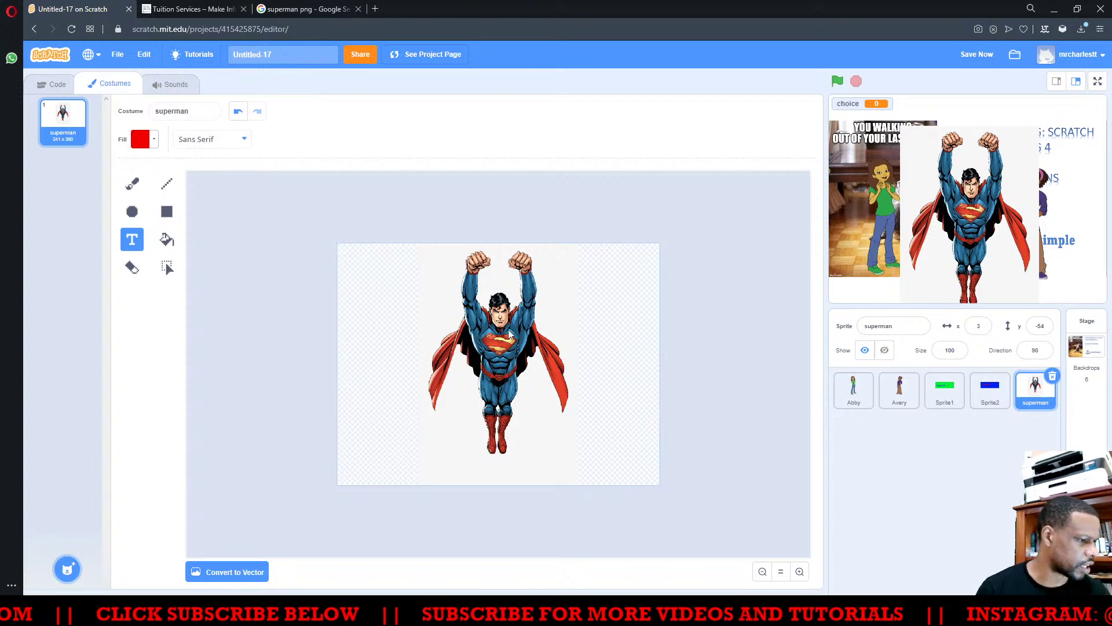
{"action": "left_click", "coordinate": [245, 577]}
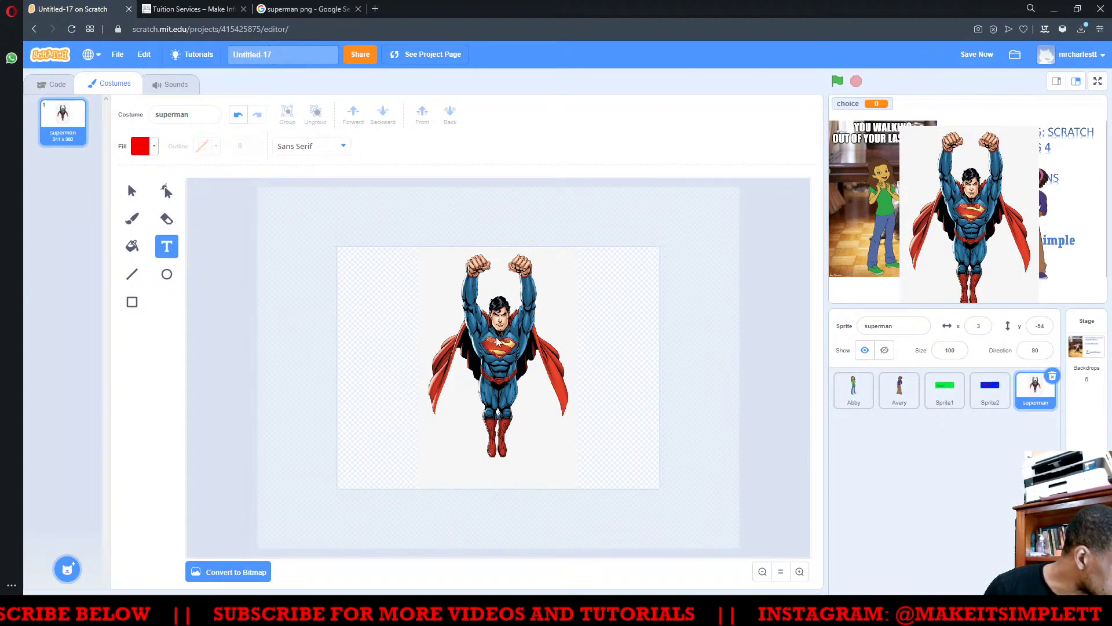
{"action": "left_click", "coordinate": [436, 248]}
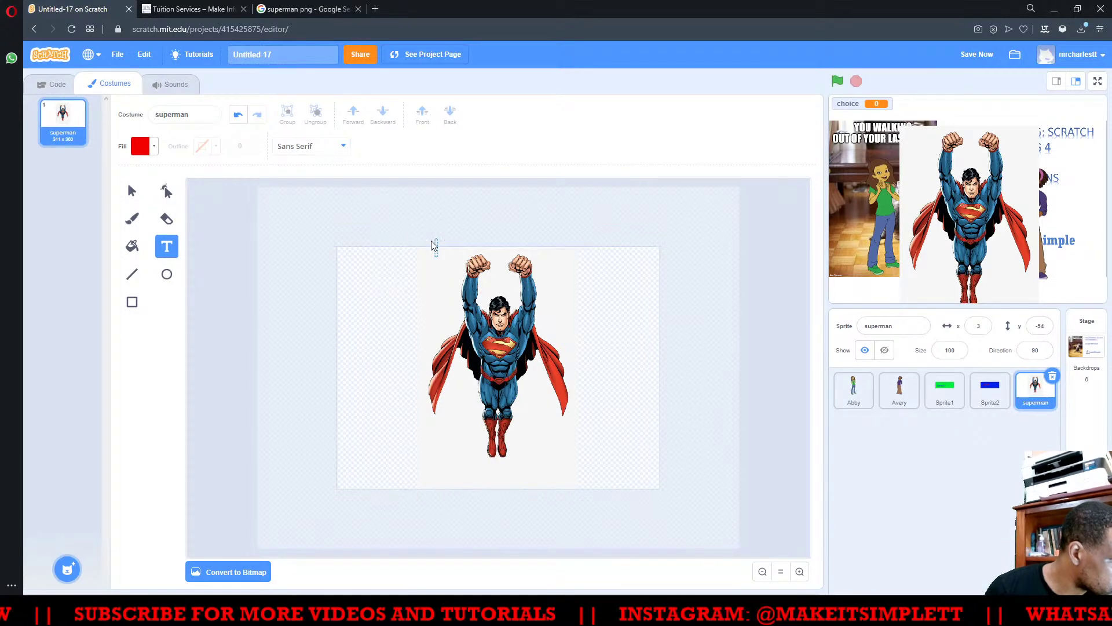
{"action": "left_click", "coordinate": [132, 191]}
{"action": "left_click_drag", "start_coordinate": [492, 332], "coordinate": [457, 332]}
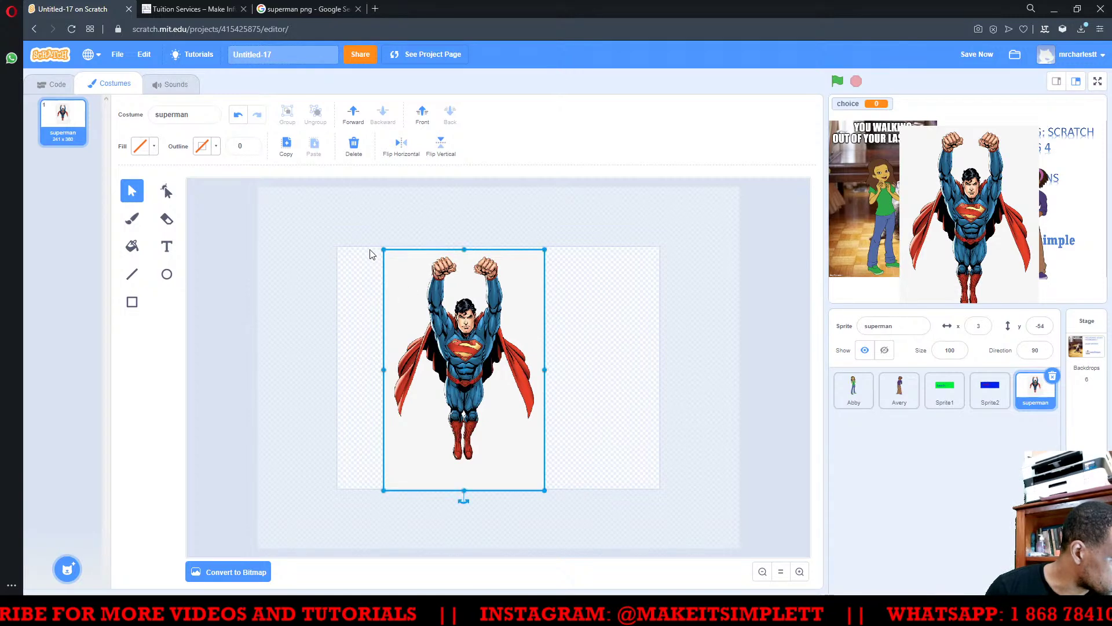
{"action": "left_click_drag", "start_coordinate": [382, 249], "coordinate": [460, 364]}
{"action": "left_click_drag", "start_coordinate": [532, 430], "coordinate": [569, 393]}
{"action": "left_click", "coordinate": [251, 572]}
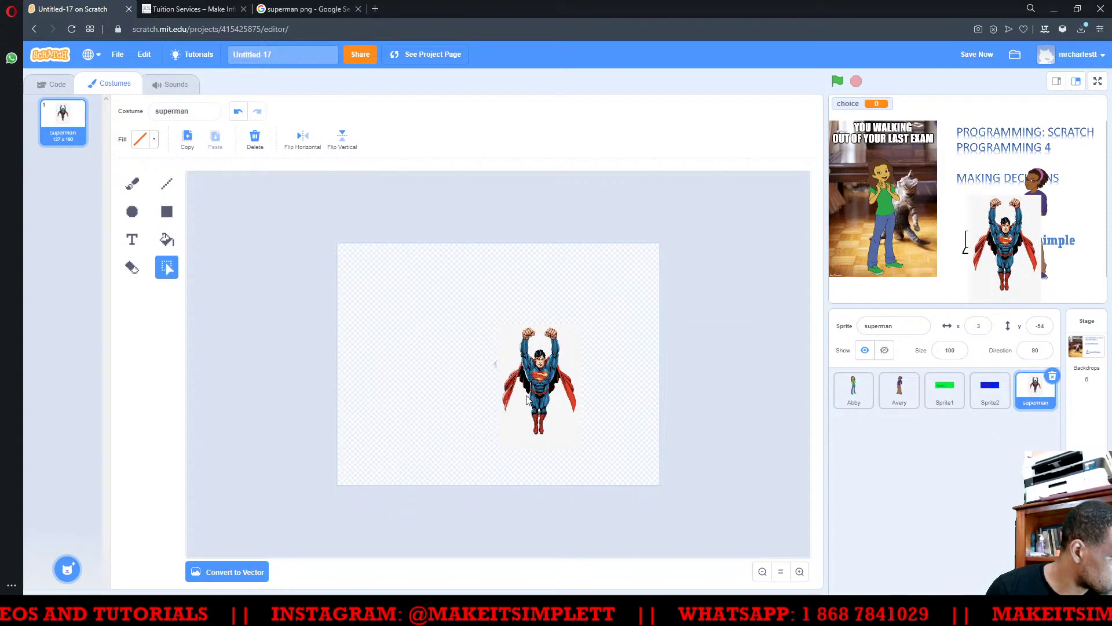
{"action": "left_click_drag", "start_coordinate": [520, 364], "coordinate": [543, 374]}
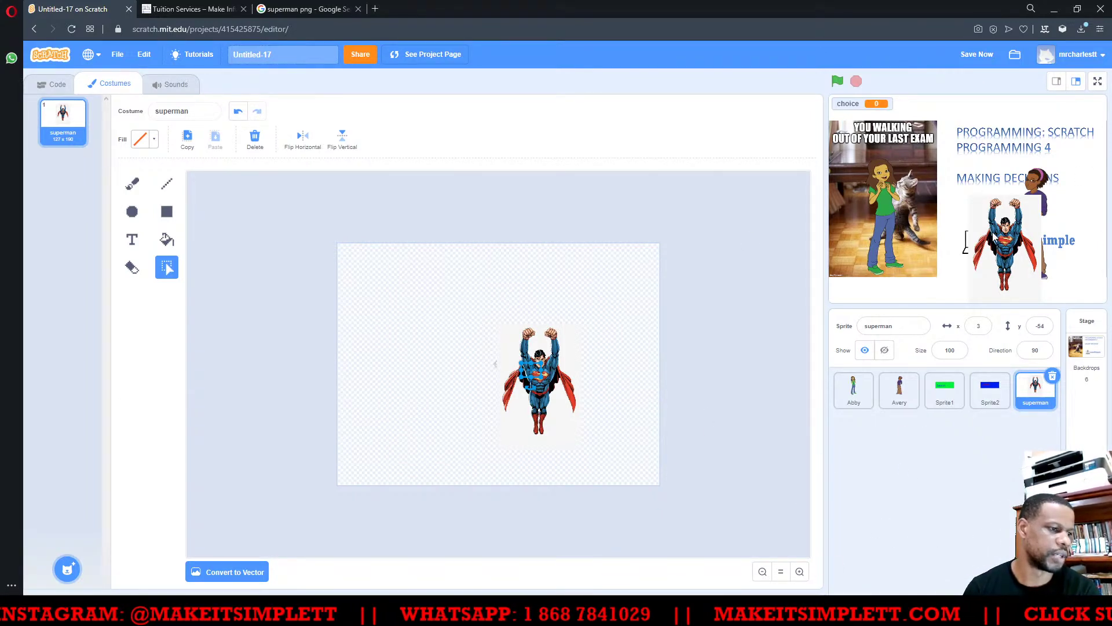
Step: Return to the code view and delete the superman sprite from the project
{"action": "left_click", "coordinate": [49, 85]}
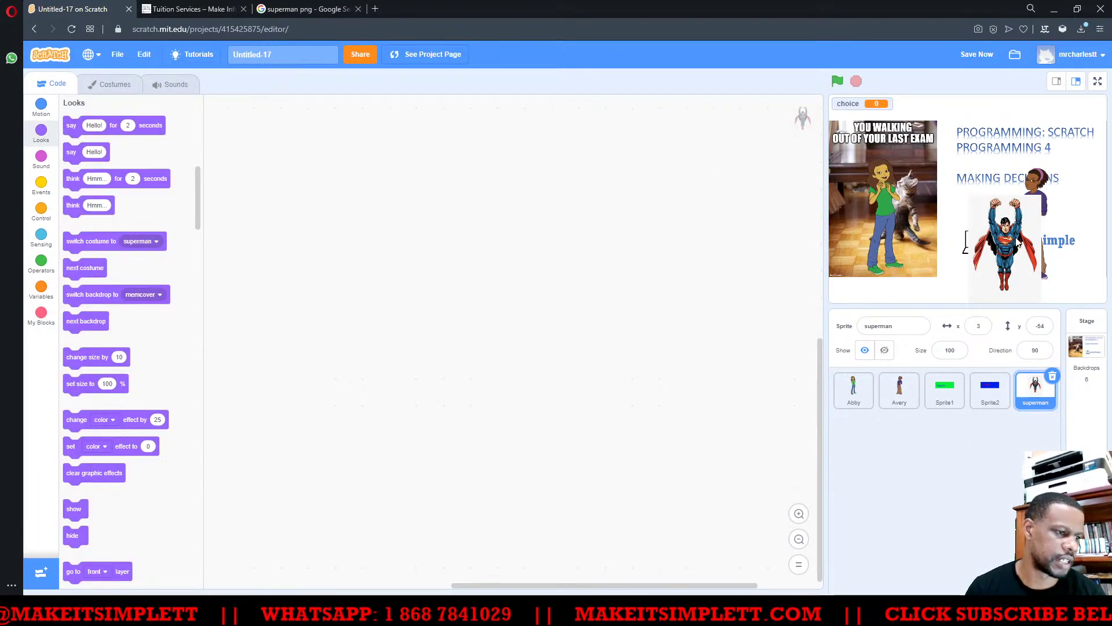
{"action": "left_click", "coordinate": [1054, 376]}
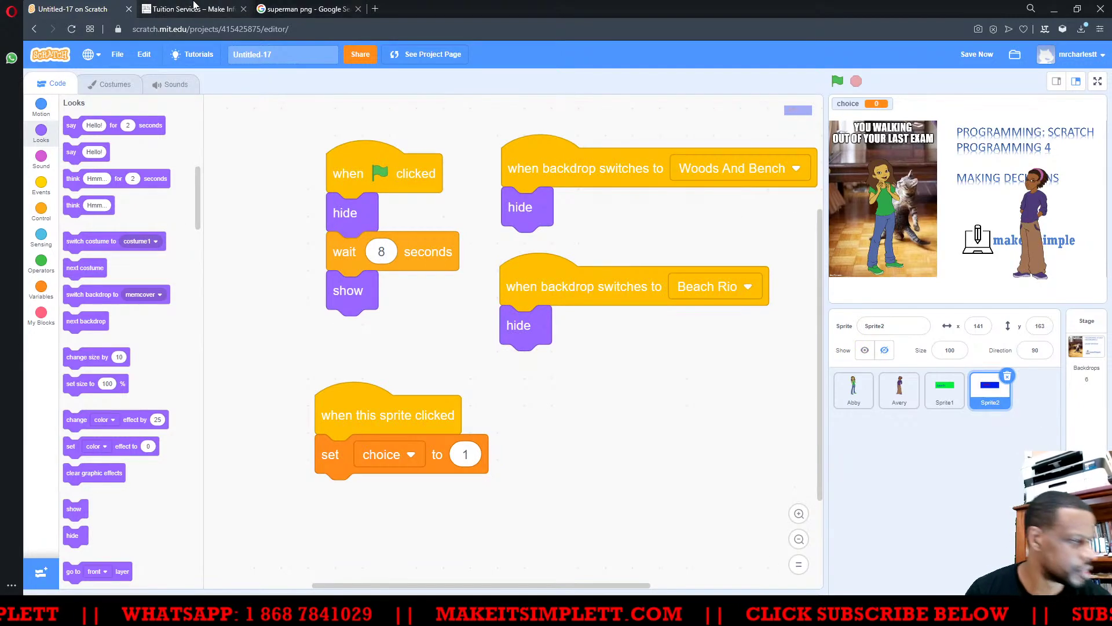
Step: Switch to the Superman image results and open the dlpng.com page for the standing Superman with the flowing cape
{"action": "left_click", "coordinate": [304, 9]}
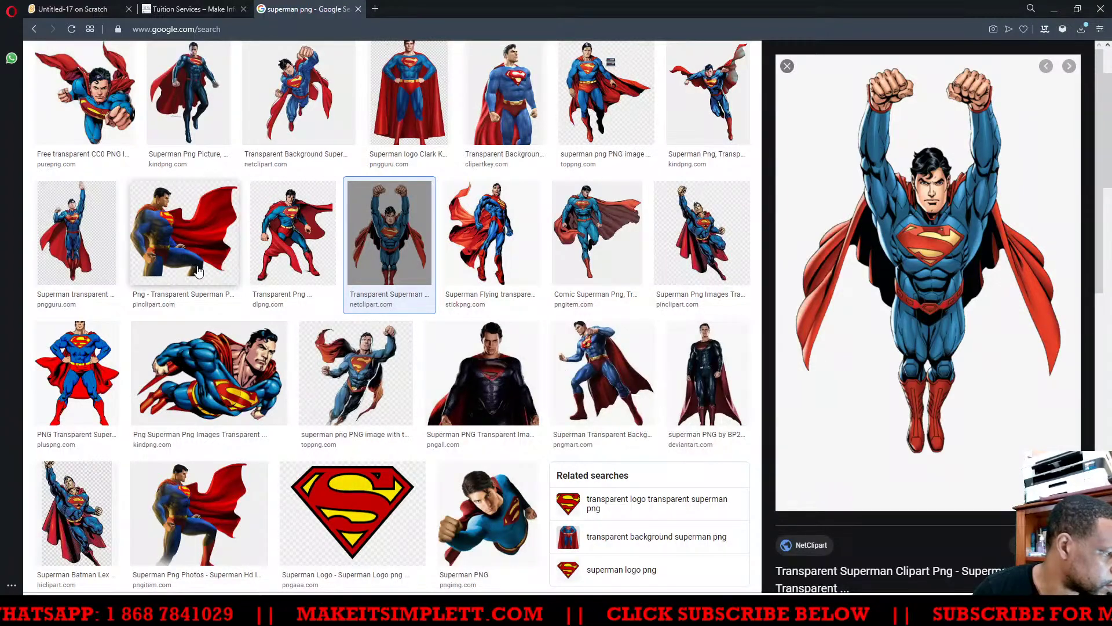
{"action": "left_click", "coordinate": [280, 232]}
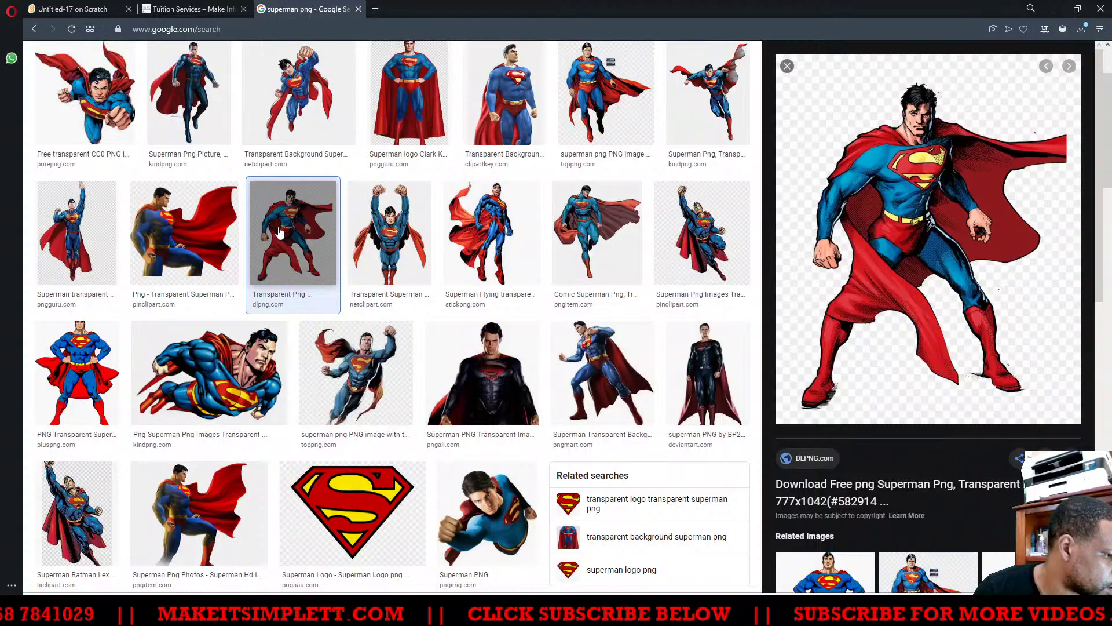
{"action": "left_click", "coordinate": [867, 492]}
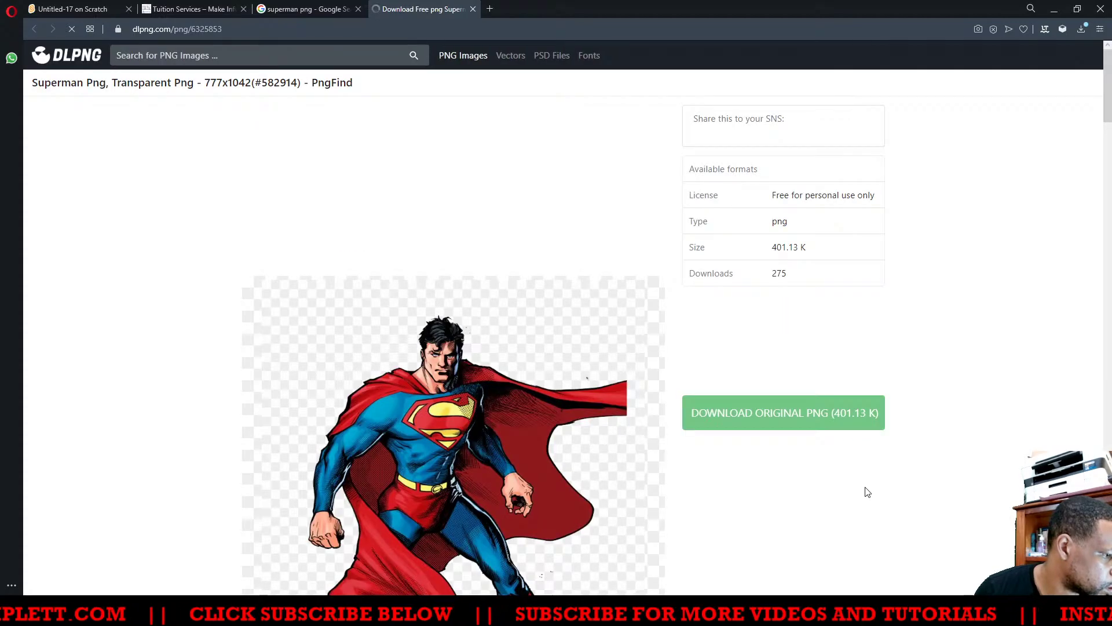
Step: Download the original Superman PNG from the dlpng.com page and save it to the Desktop as 6325853.png
{"action": "scroll", "coordinate": [570, 354], "scroll_direction": "down", "scroll_amount": 2}
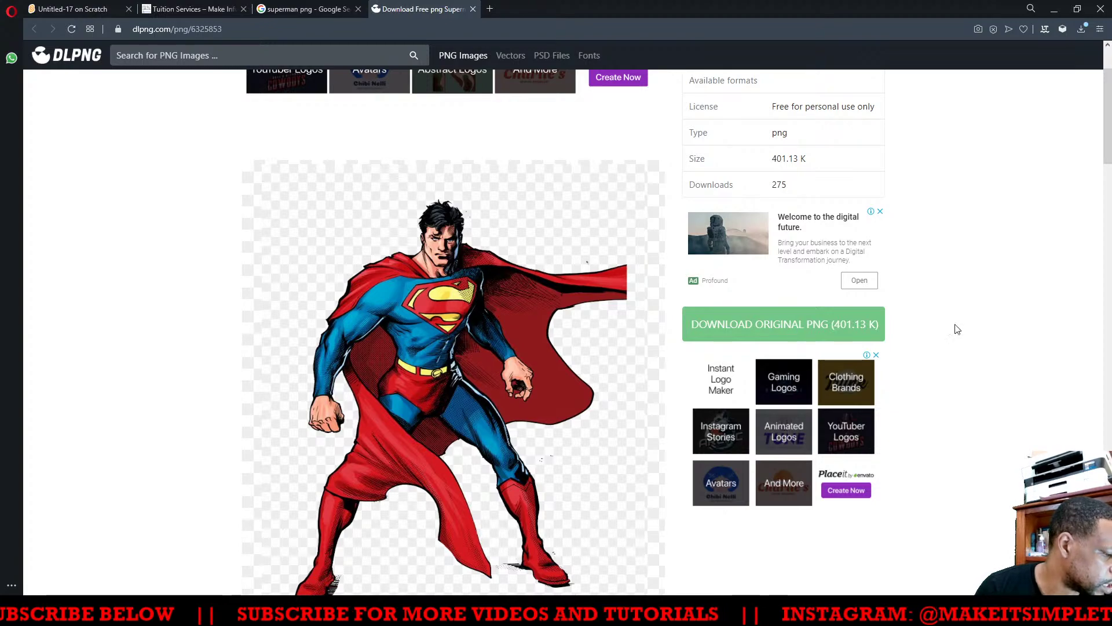
{"action": "scroll", "coordinate": [986, 327], "scroll_direction": "down", "scroll_amount": 1}
{"action": "scroll", "coordinate": [986, 326], "scroll_direction": "down", "scroll_amount": 2}
{"action": "scroll", "coordinate": [985, 323], "scroll_direction": "up", "scroll_amount": 5}
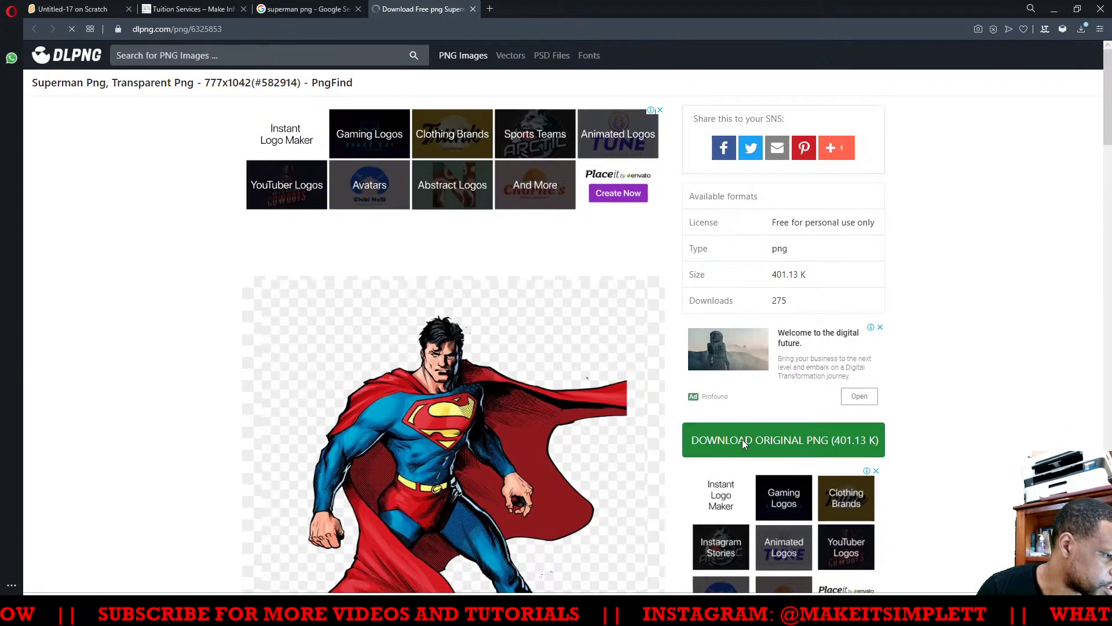
{"action": "left_click", "coordinate": [750, 440]}
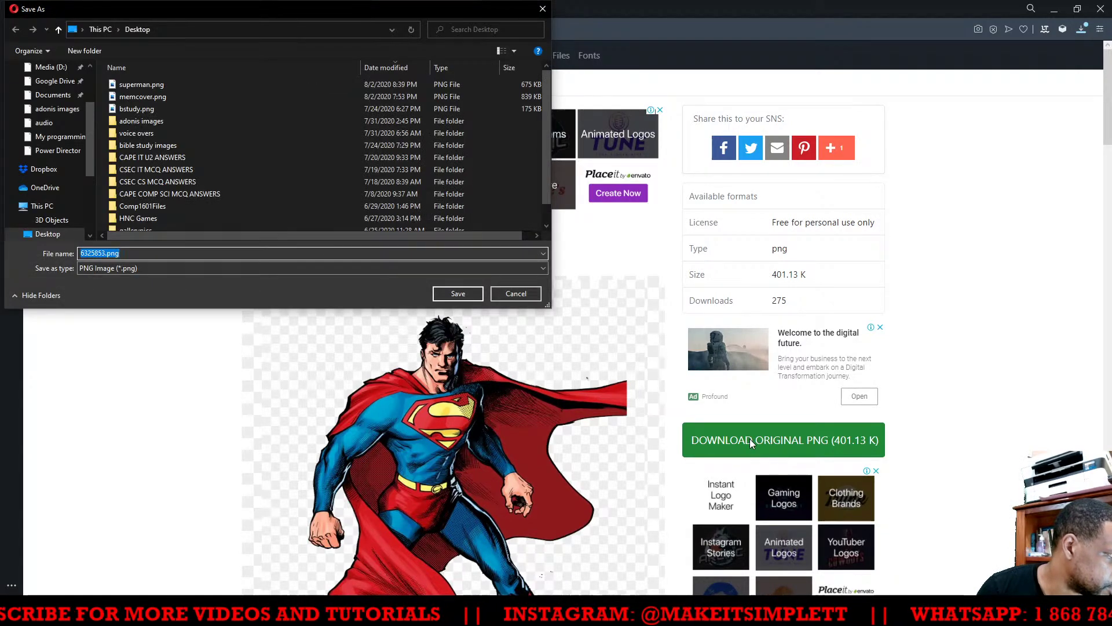
{"action": "left_click", "coordinate": [457, 293]}
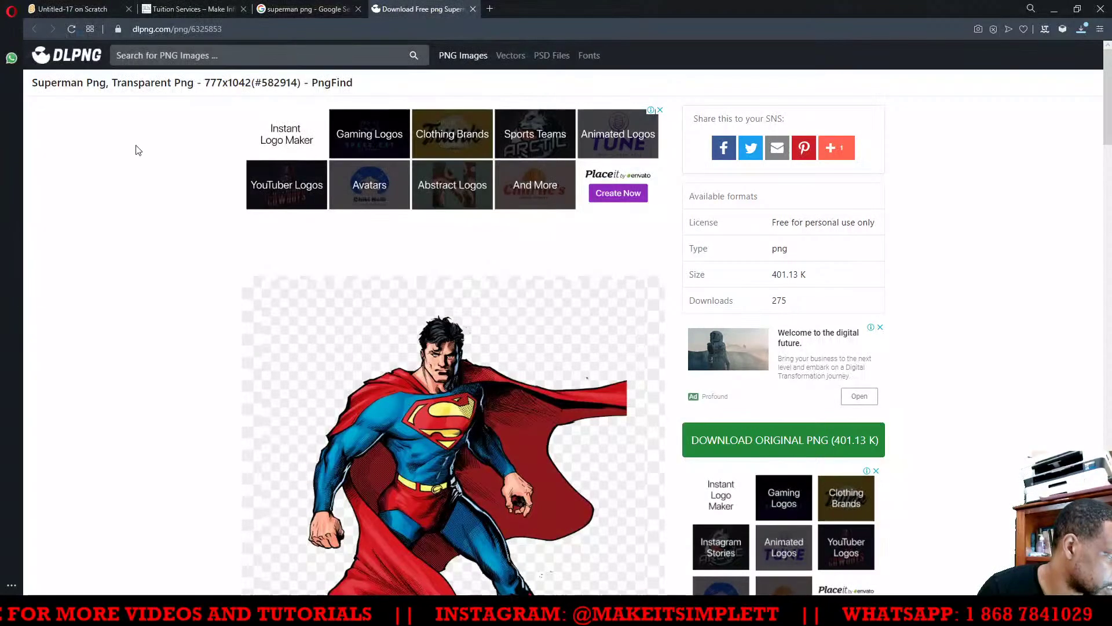
Step: Return to the Scratch project, upload 6325853.png from the Desktop as a new sprite and move it to about x 12, y -49
{"action": "left_click", "coordinate": [107, 10]}
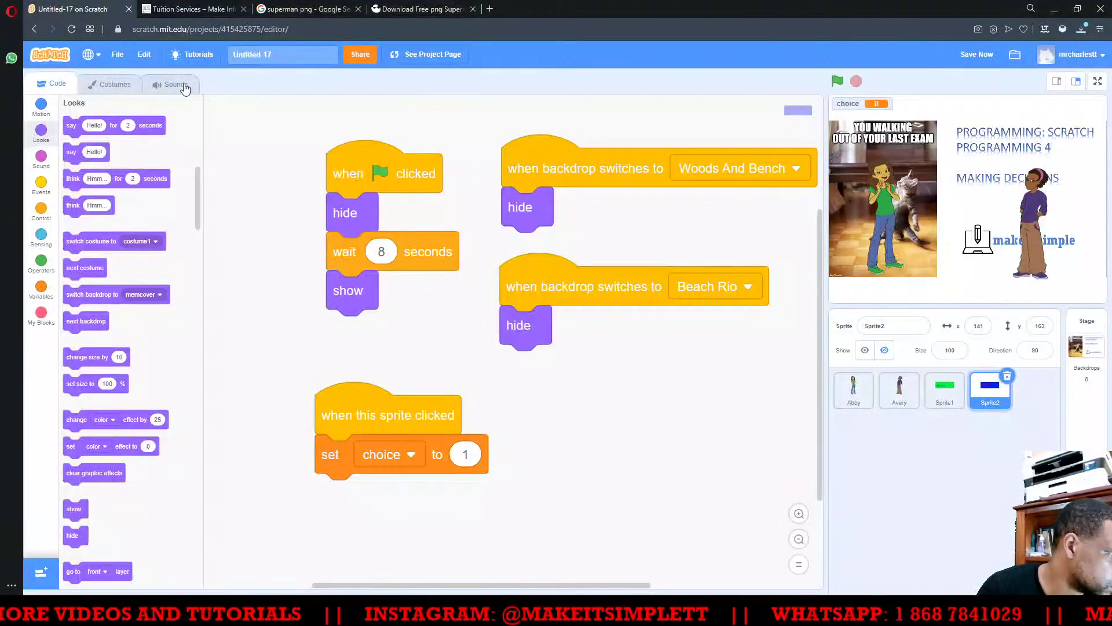
{"action": "mouse_move", "coordinate": [1037, 502]}
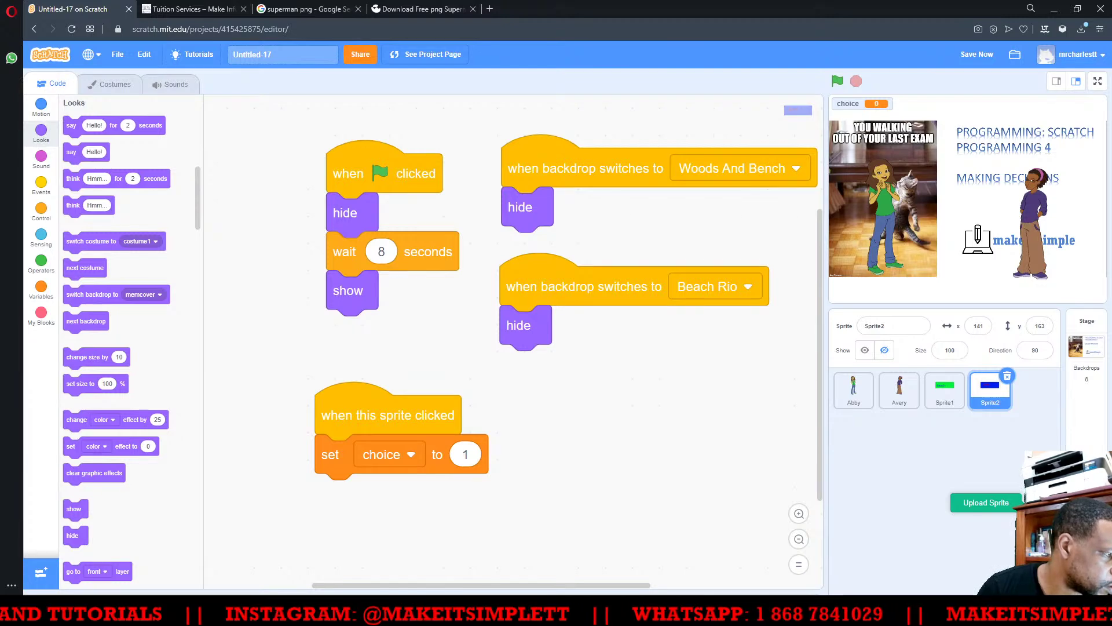
{"action": "left_click", "coordinate": [1037, 502]}
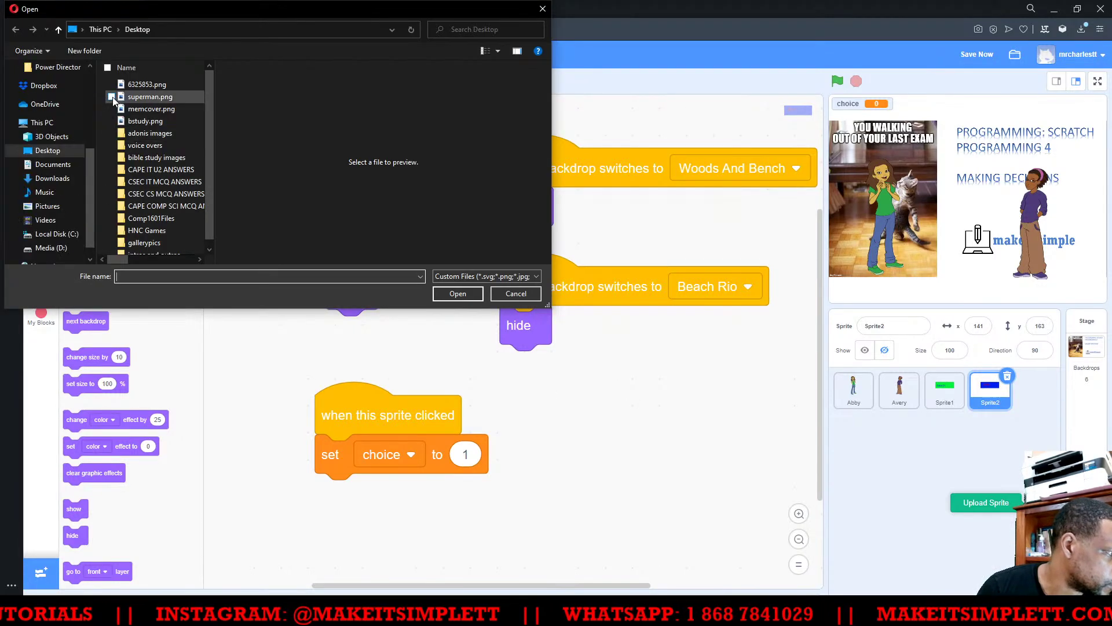
{"action": "left_click", "coordinate": [147, 86]}
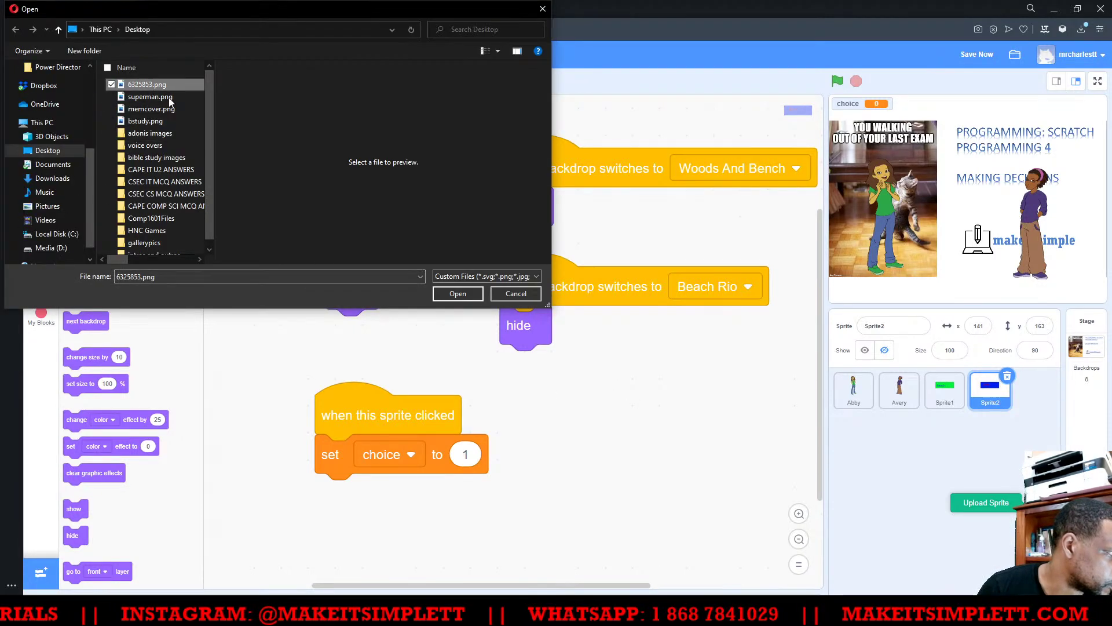
{"action": "left_click", "coordinate": [458, 293]}
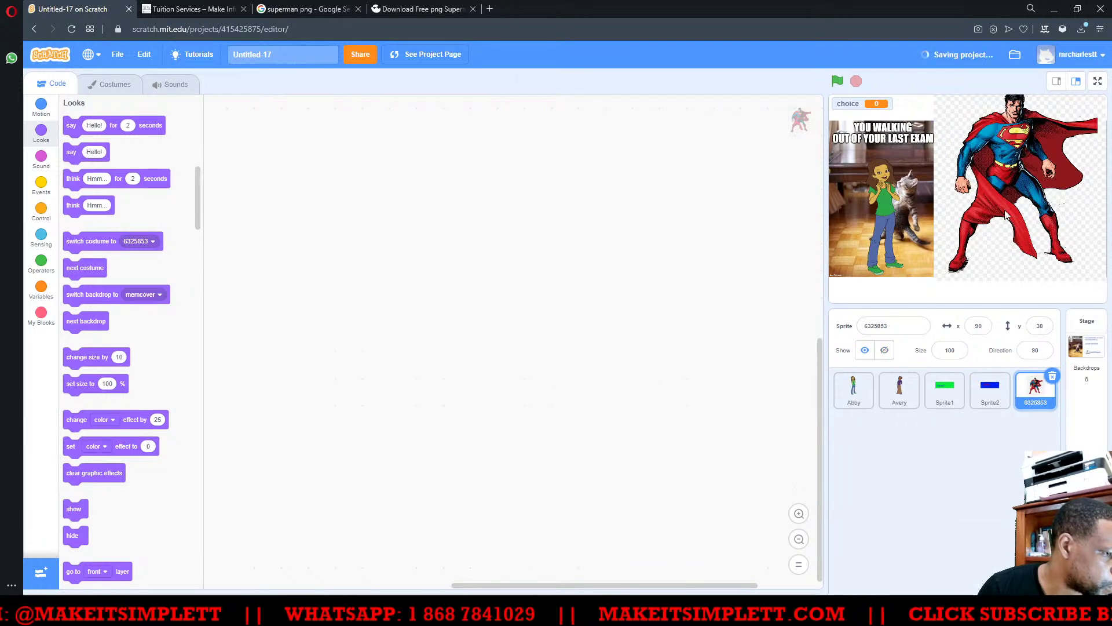
{"action": "left_click_drag", "start_coordinate": [1005, 214], "coordinate": [946, 201]}
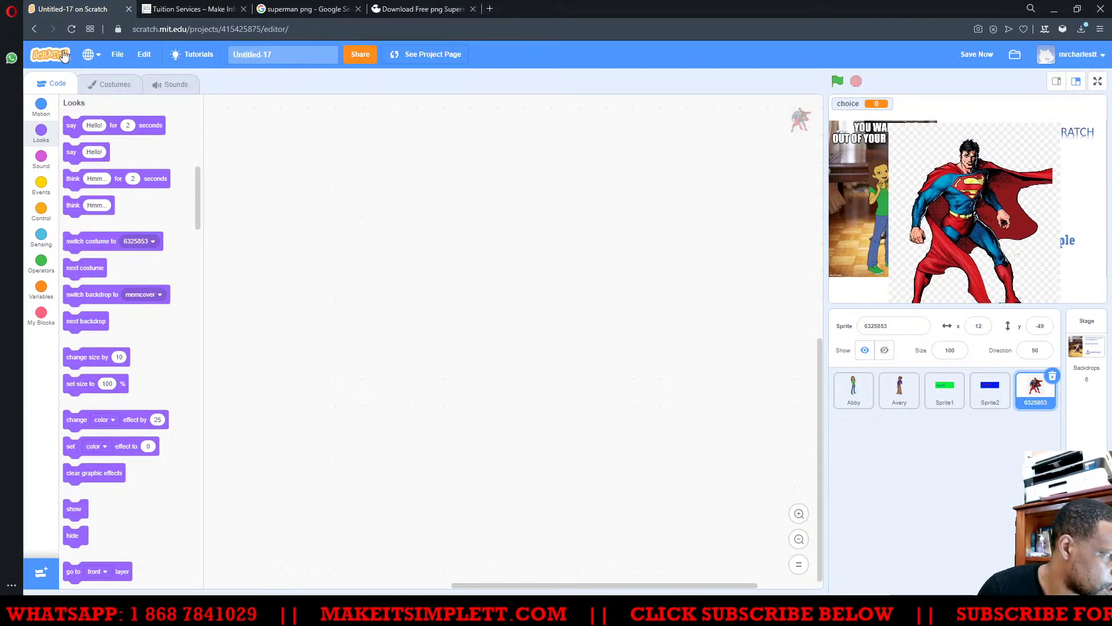
Step: Inspect the 6325853 sprite's costume and its background, and delete the sprite, returning to the code view
{"action": "left_click", "coordinate": [127, 85]}
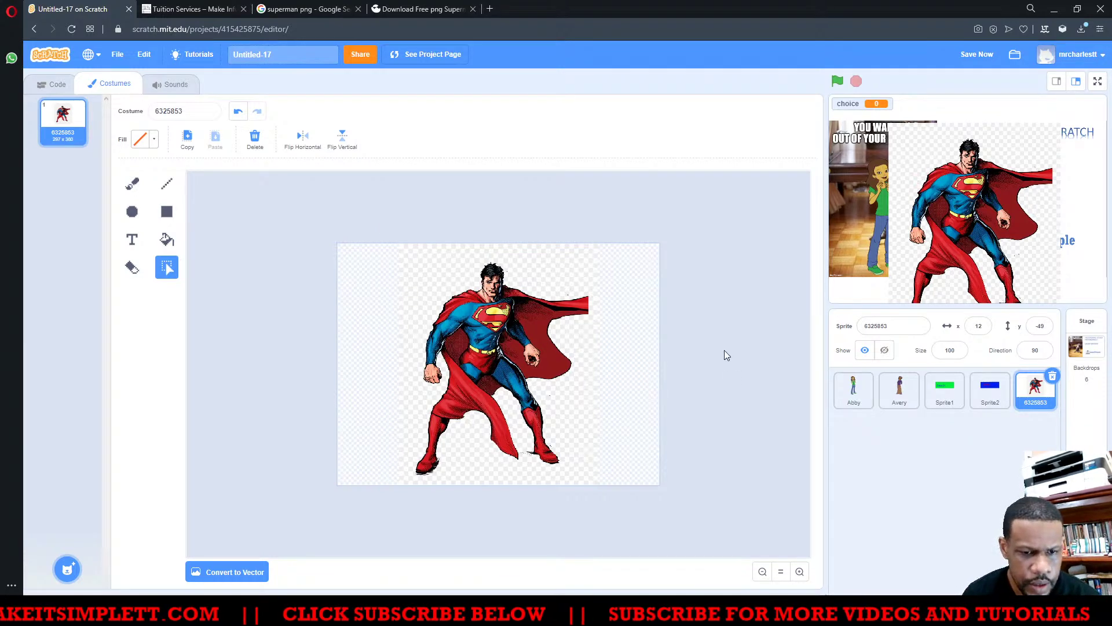
{"action": "left_click_drag", "start_coordinate": [968, 216], "coordinate": [945, 201]}
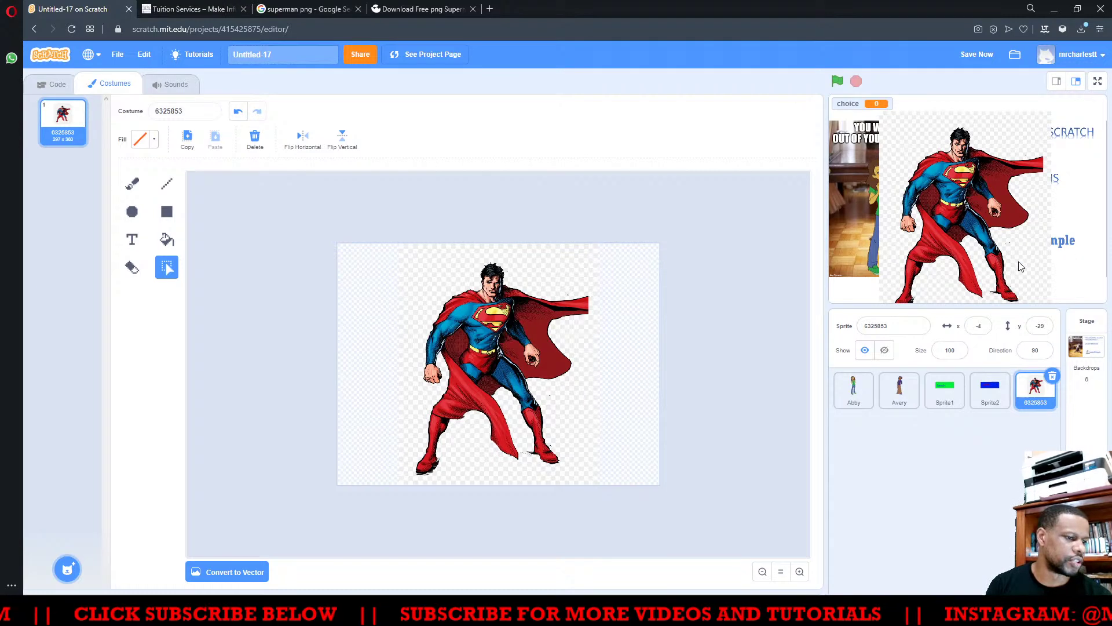
{"action": "left_click", "coordinate": [1050, 376]}
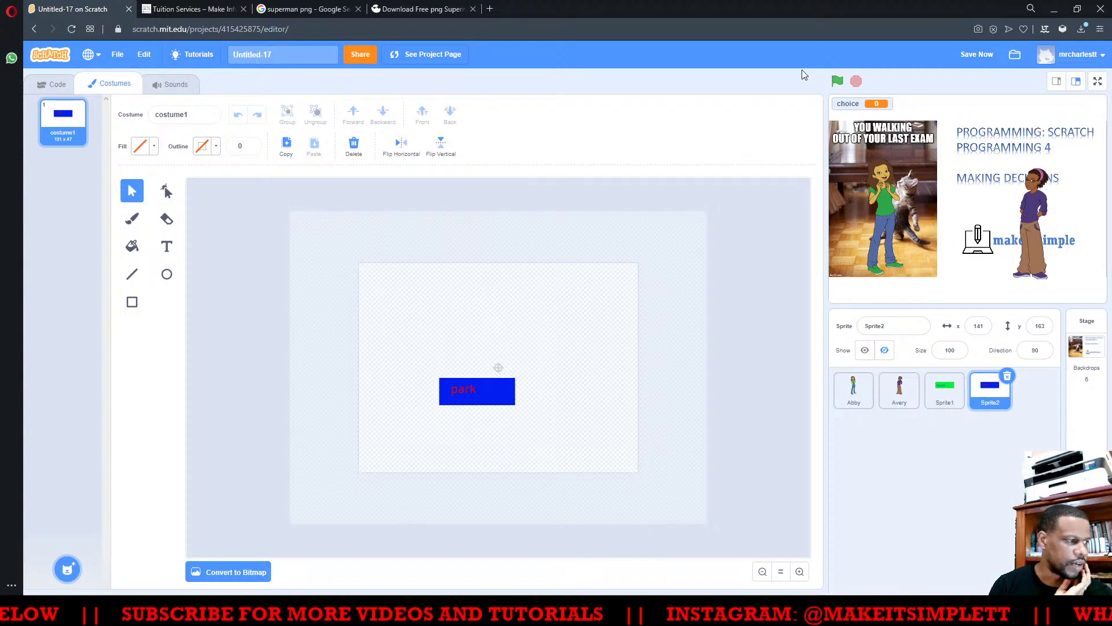
{"action": "left_click", "coordinate": [53, 84]}
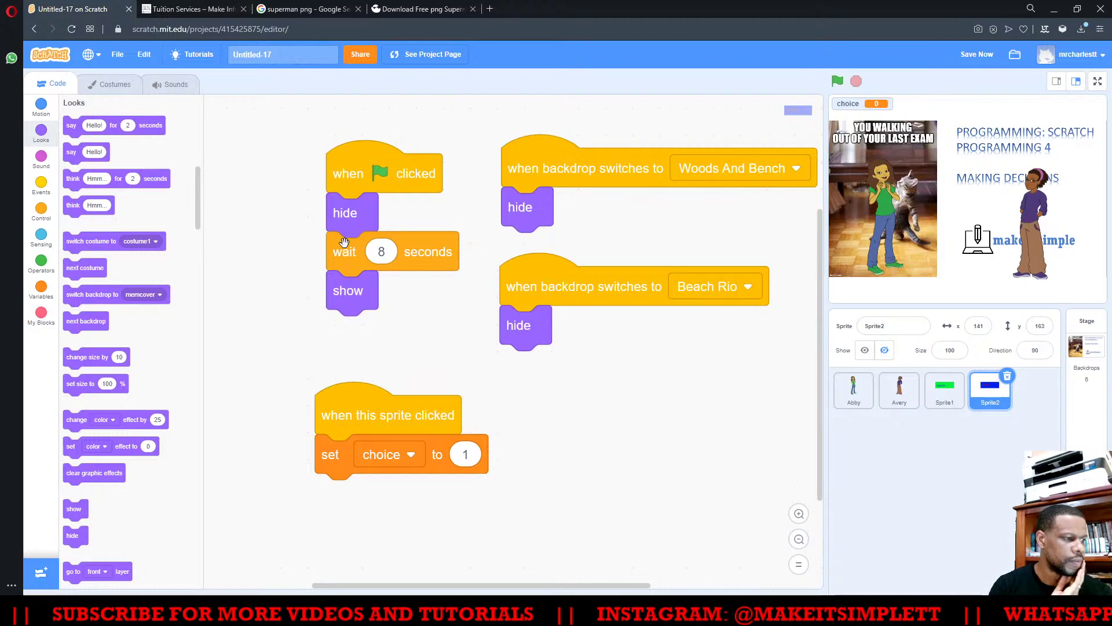
Step: Review the scripts of the Avery and Abby sprites, and run the project briefly before stopping it
{"action": "left_click", "coordinate": [899, 390]}
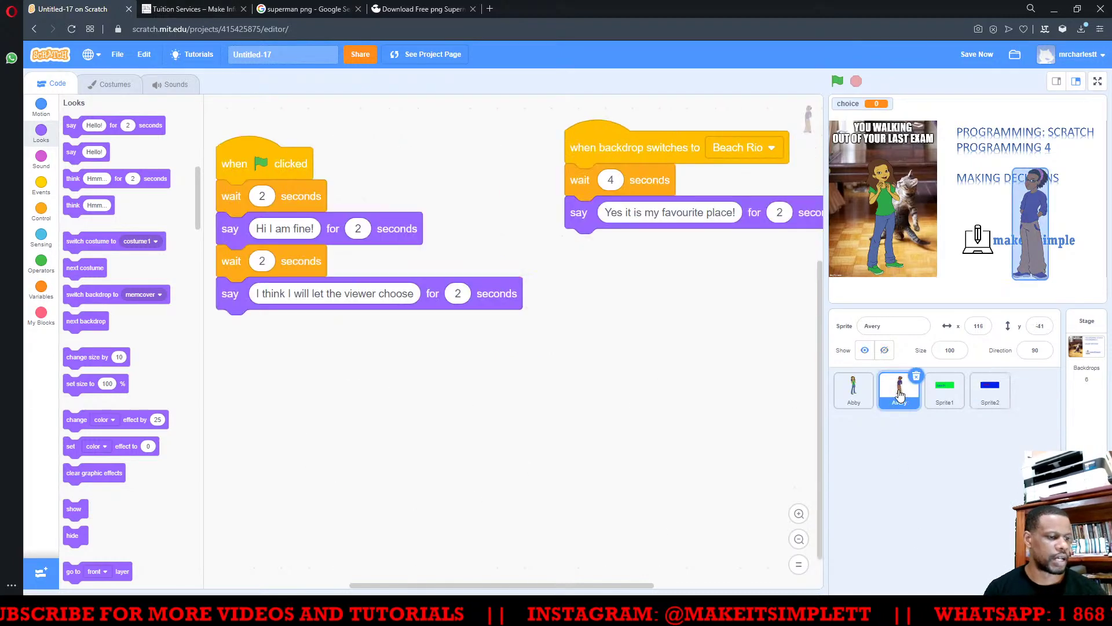
{"action": "left_click", "coordinate": [855, 390]}
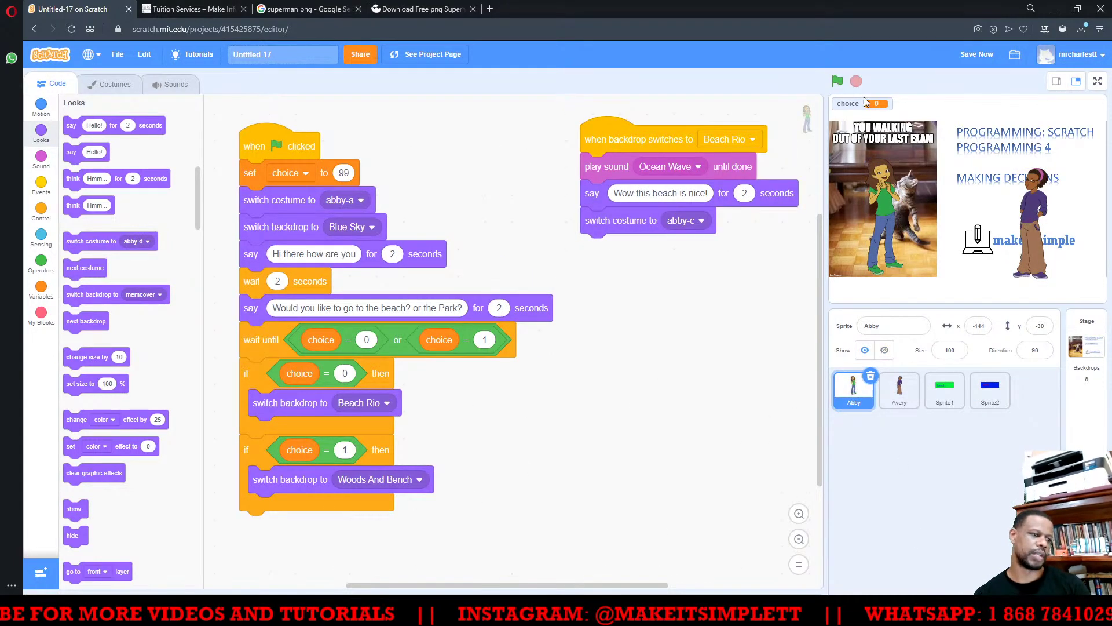
{"action": "left_click", "coordinate": [838, 82]}
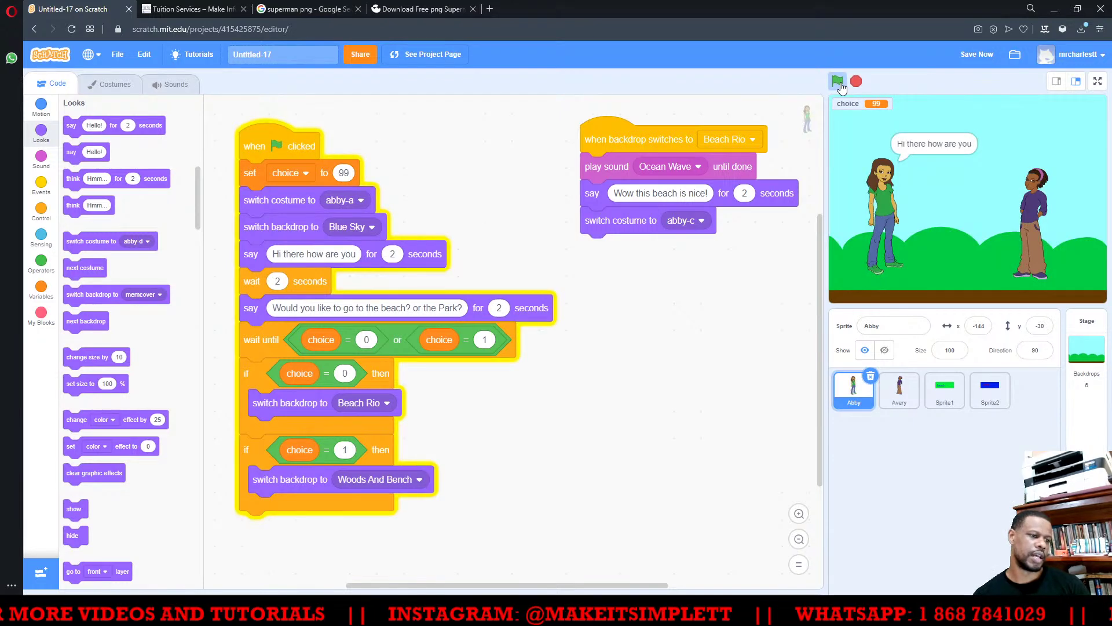
{"action": "left_click", "coordinate": [857, 83]}
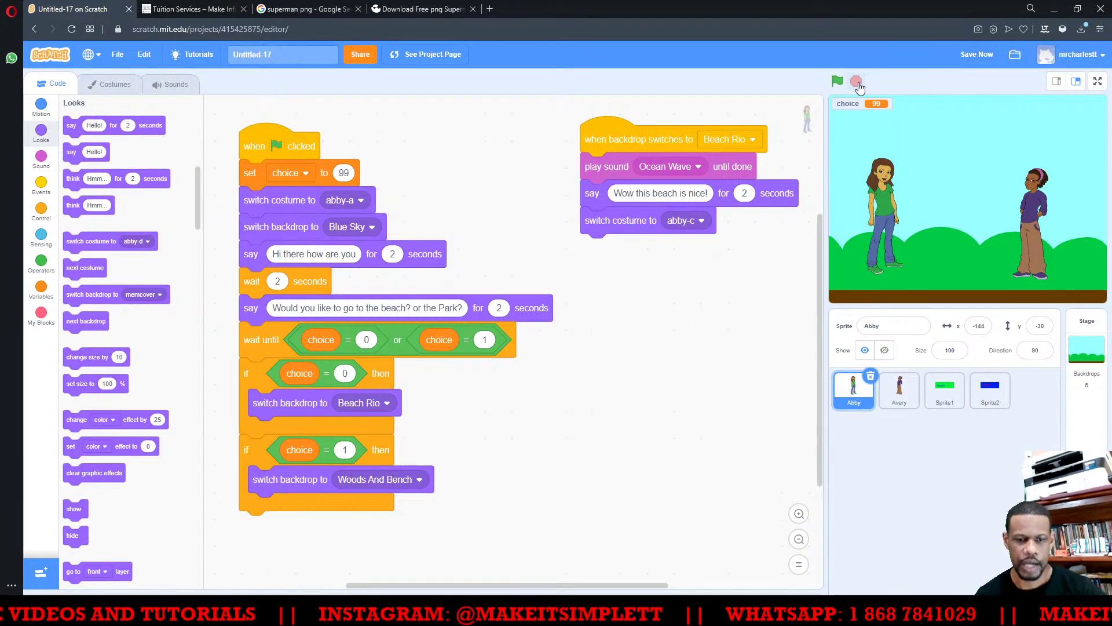